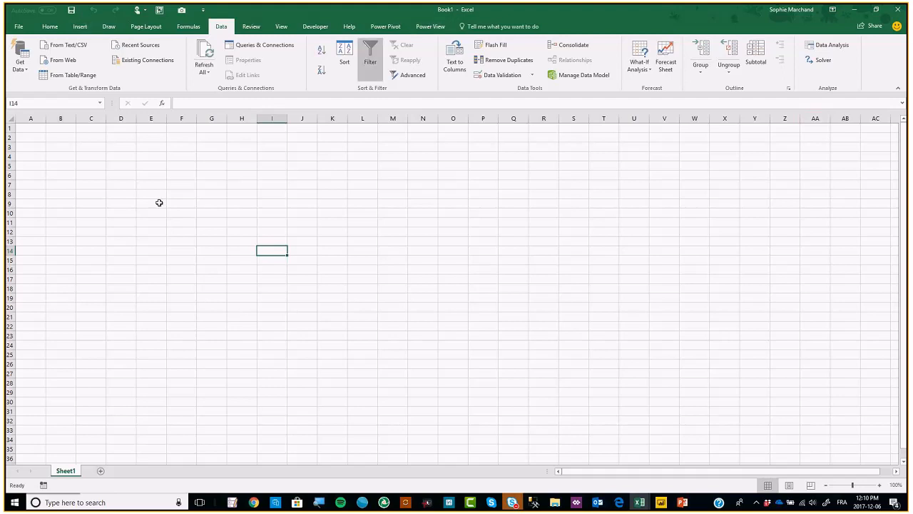
{"action": "left_click", "coordinate": [20, 57]}
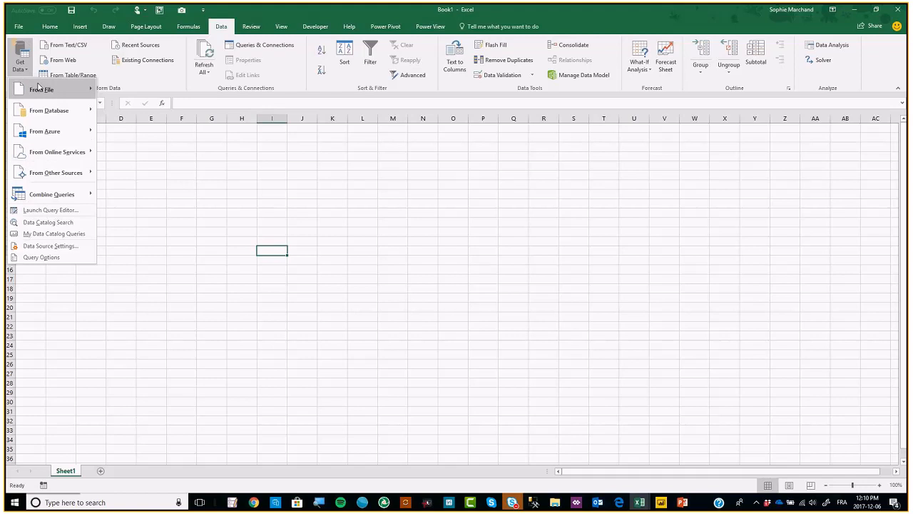
{"action": "mouse_move", "coordinate": [39, 86]}
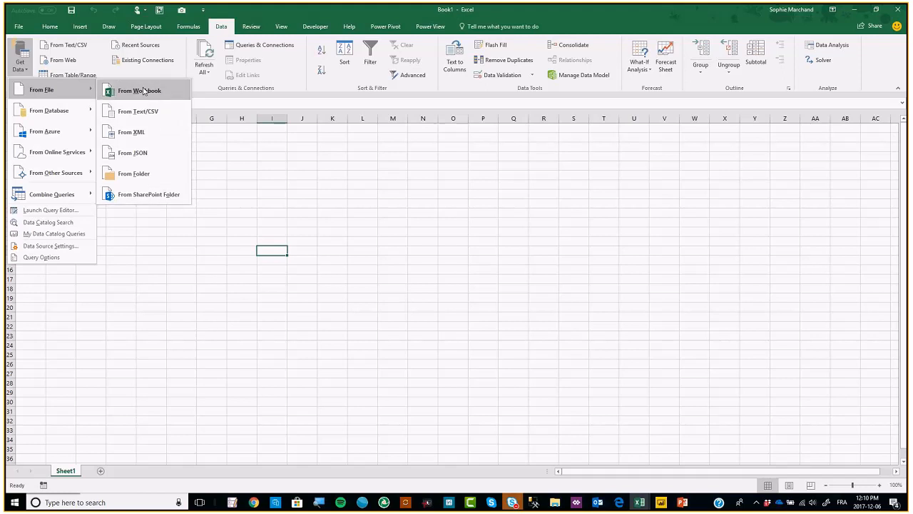
{"action": "mouse_move", "coordinate": [77, 116]}
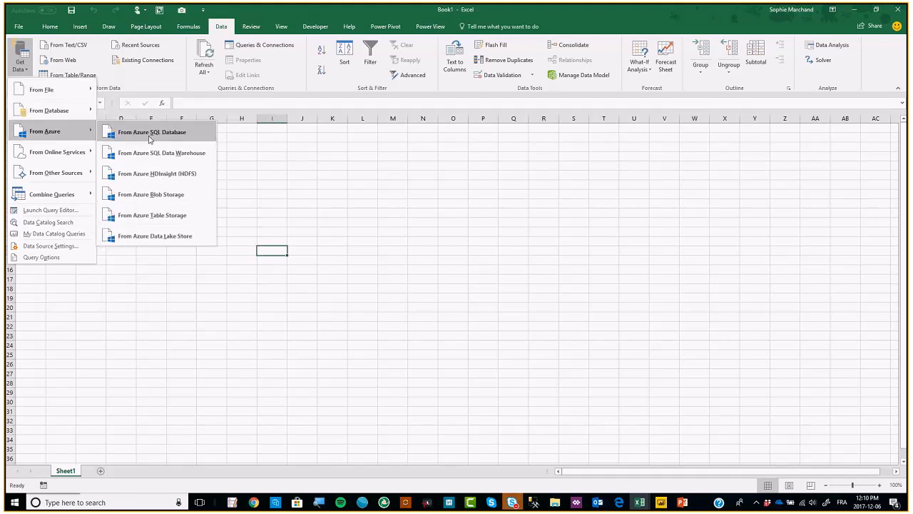
{"action": "mouse_move", "coordinate": [87, 156]}
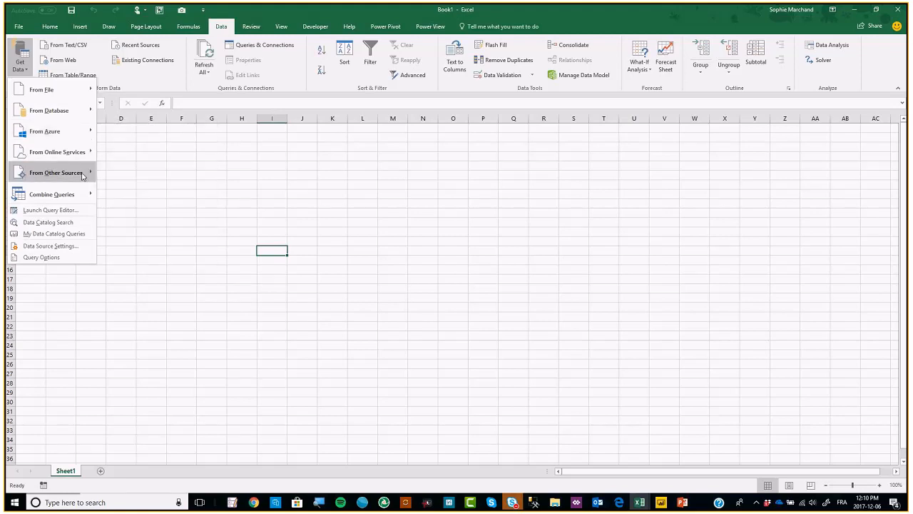
{"action": "mouse_move", "coordinate": [83, 174]}
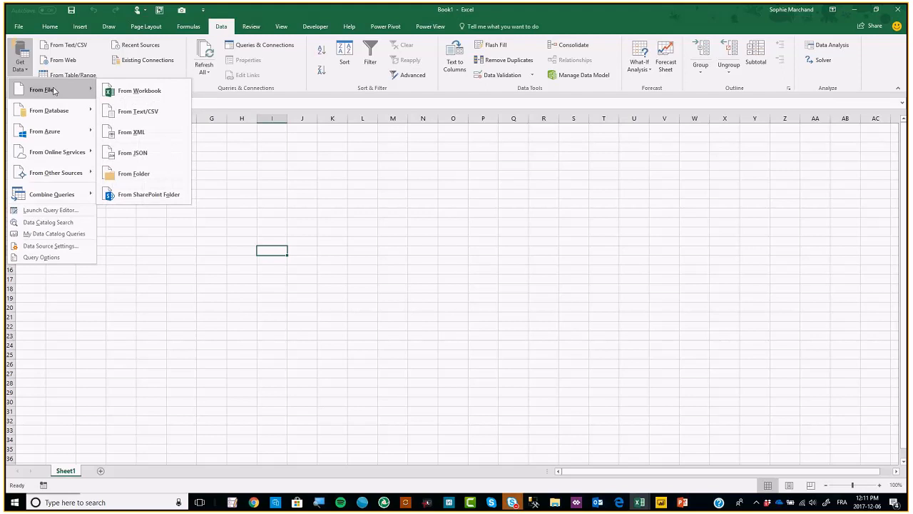
{"action": "left_click", "coordinate": [168, 176]}
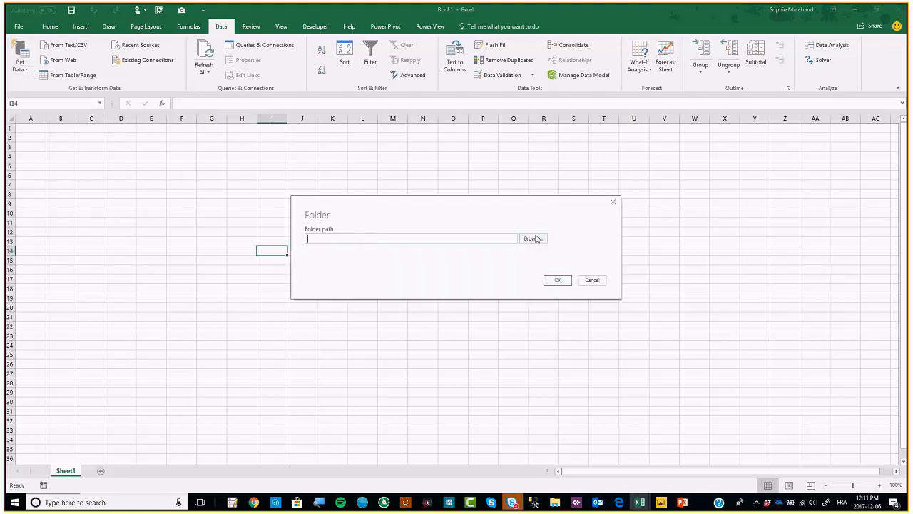
{"action": "left_click", "coordinate": [613, 205]}
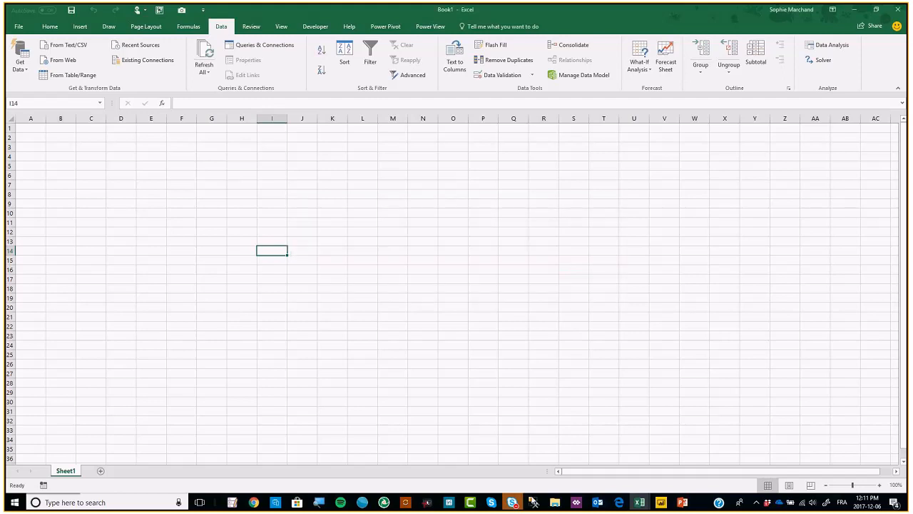
Step: Switch to File Explorer and open the Ventes folder inside PQDemo on the Desktop
{"action": "left_click", "coordinate": [555, 502]}
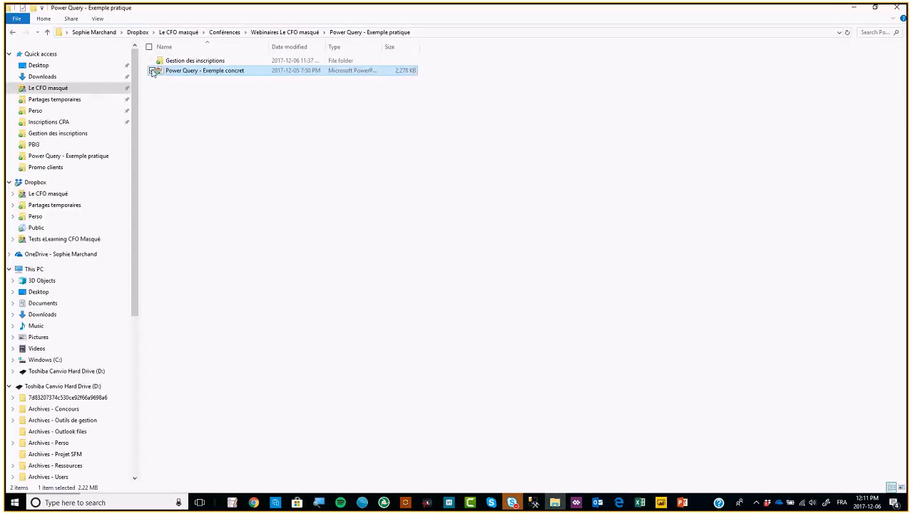
{"action": "left_click", "coordinate": [45, 68]}
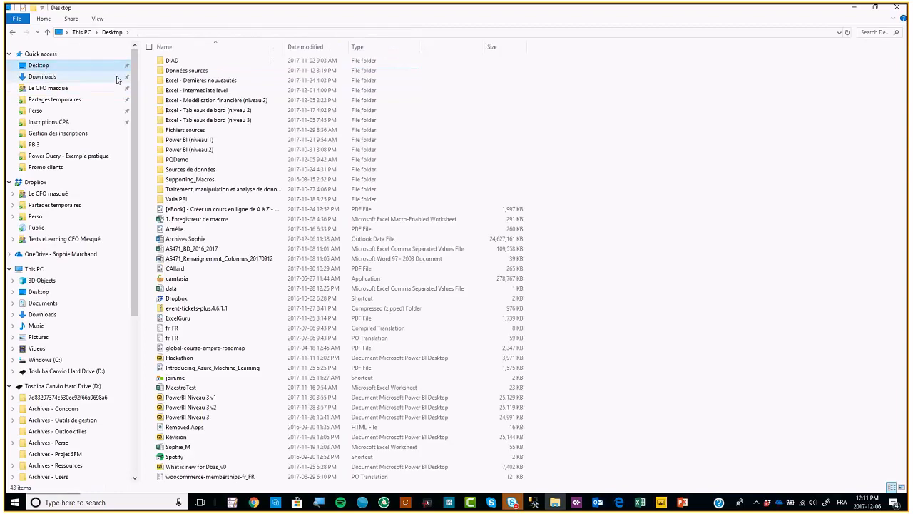
{"action": "left_click", "coordinate": [185, 161]}
{"action": "double_click", "coordinate": [185, 160]}
{"action": "double_click", "coordinate": [179, 61]}
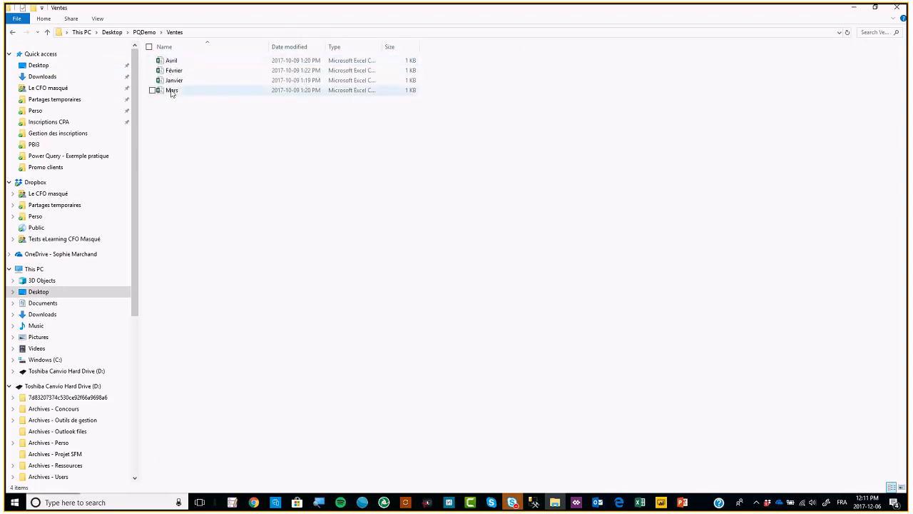
Step: Move the Avril file out of the Ventes folder into its parent folder PQDemo
{"action": "left_click", "coordinate": [174, 61]}
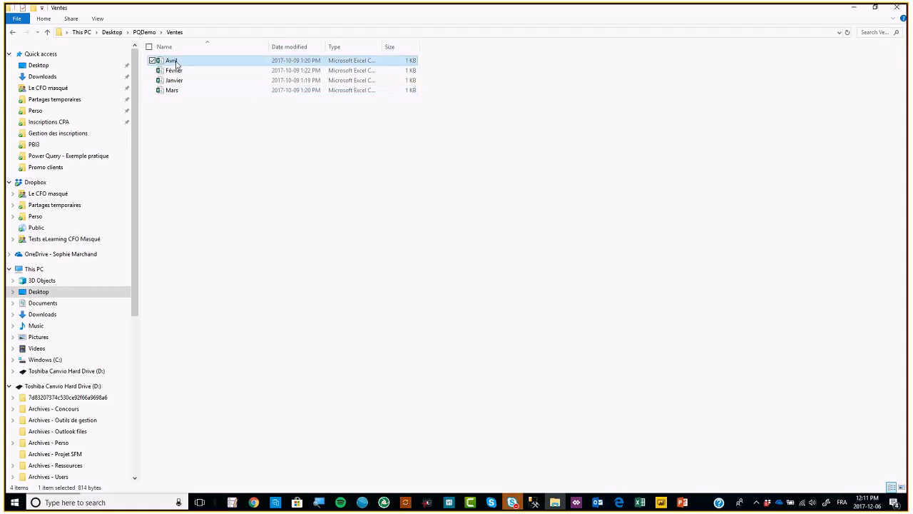
{"action": "right_click", "coordinate": [177, 64]}
{"action": "left_click", "coordinate": [127, 190]}
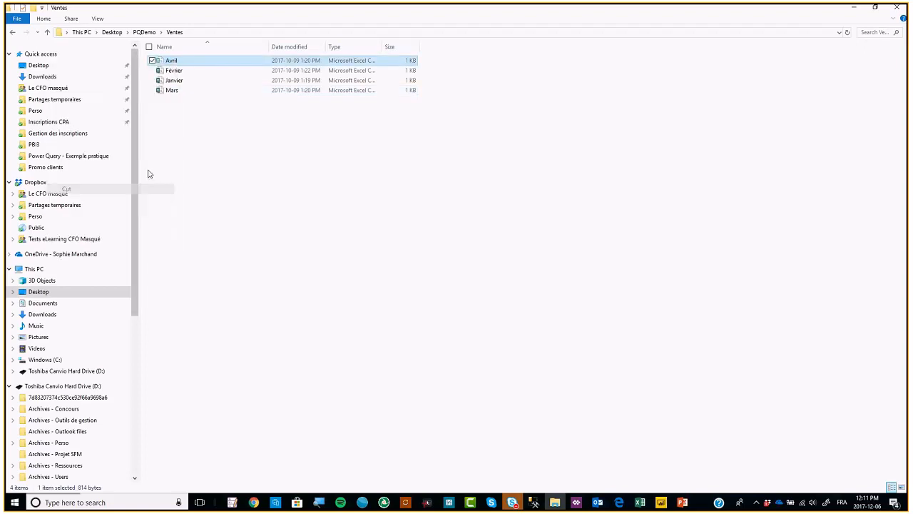
{"action": "left_click", "coordinate": [152, 33]}
{"action": "right_click", "coordinate": [175, 85]}
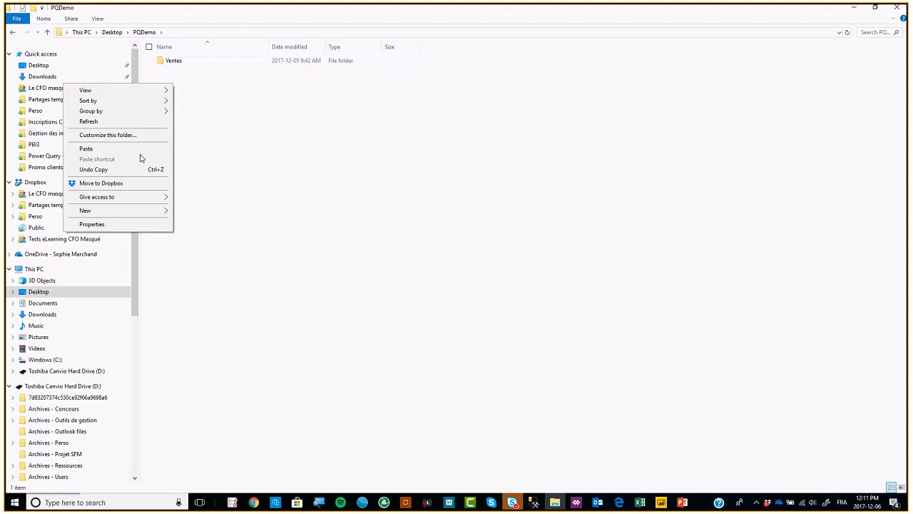
{"action": "left_click", "coordinate": [136, 148]}
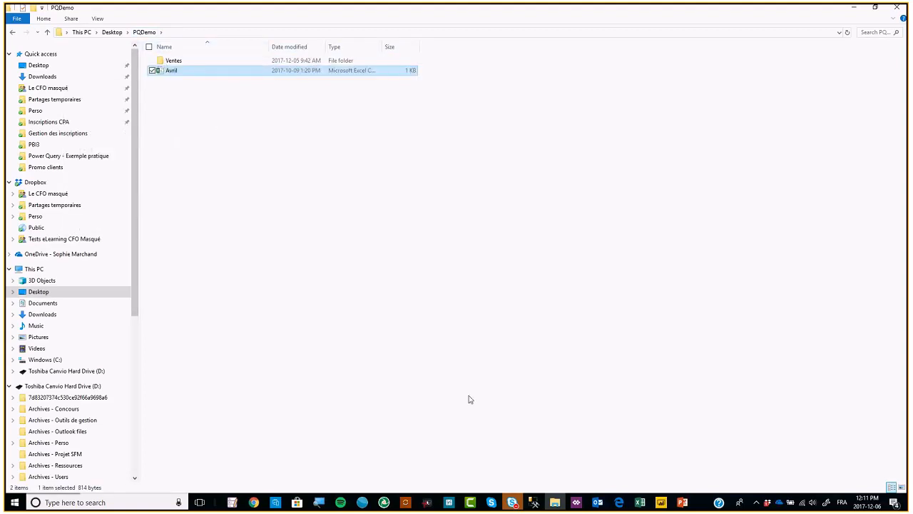
Step: Switch back to Excel and start a data import from the folder Desktop > PQDemo > Ventes
{"action": "mouse_move", "coordinate": [640, 502]}
{"action": "left_click", "coordinate": [671, 471]}
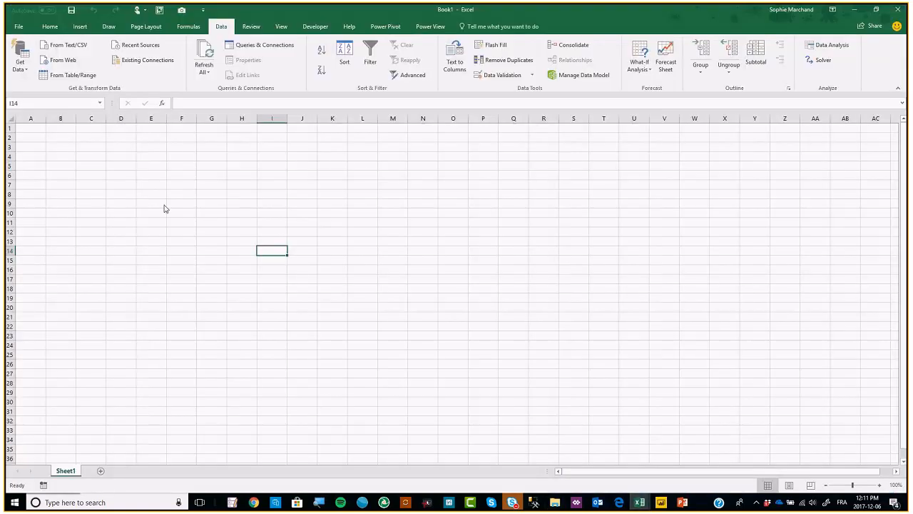
{"action": "left_click", "coordinate": [20, 66]}
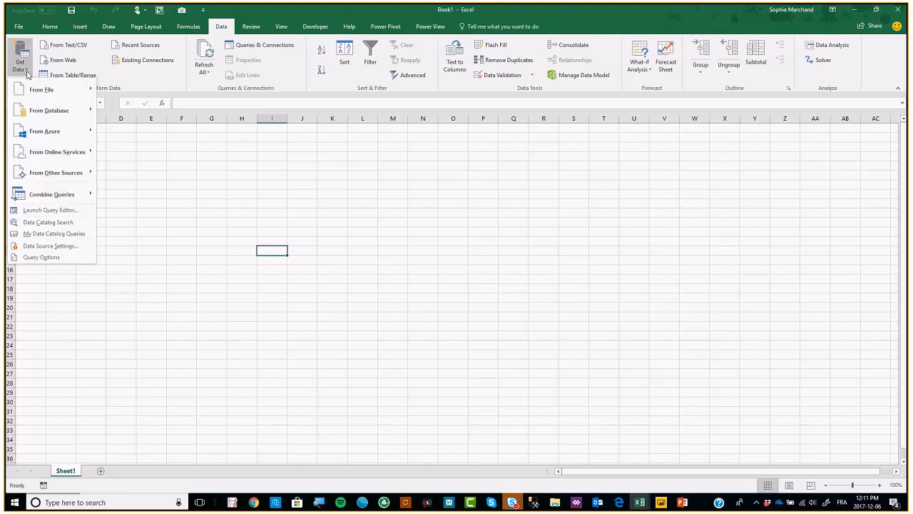
{"action": "left_click", "coordinate": [146, 176]}
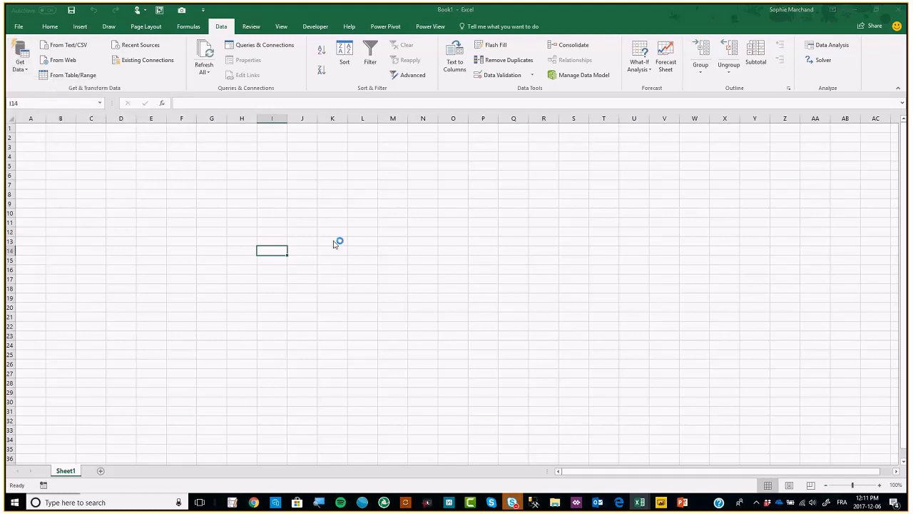
{"action": "left_click", "coordinate": [533, 238]}
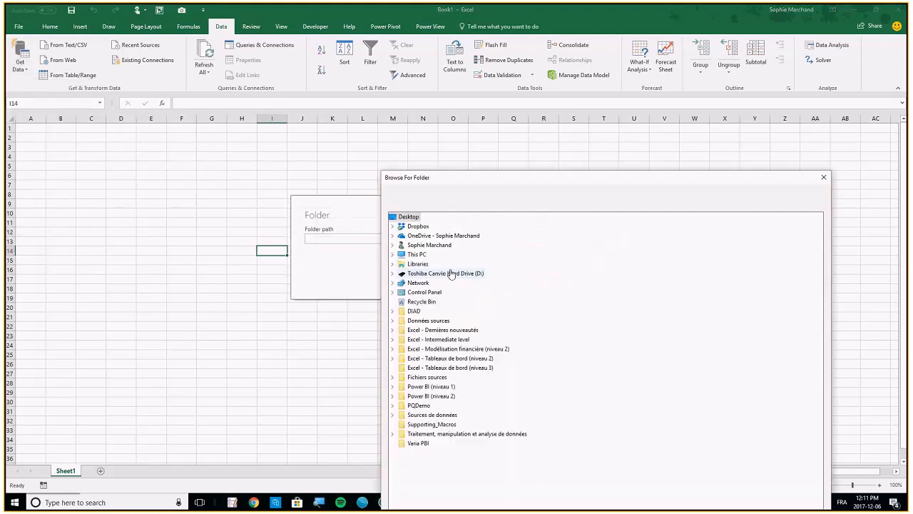
{"action": "double_click", "coordinate": [426, 405]}
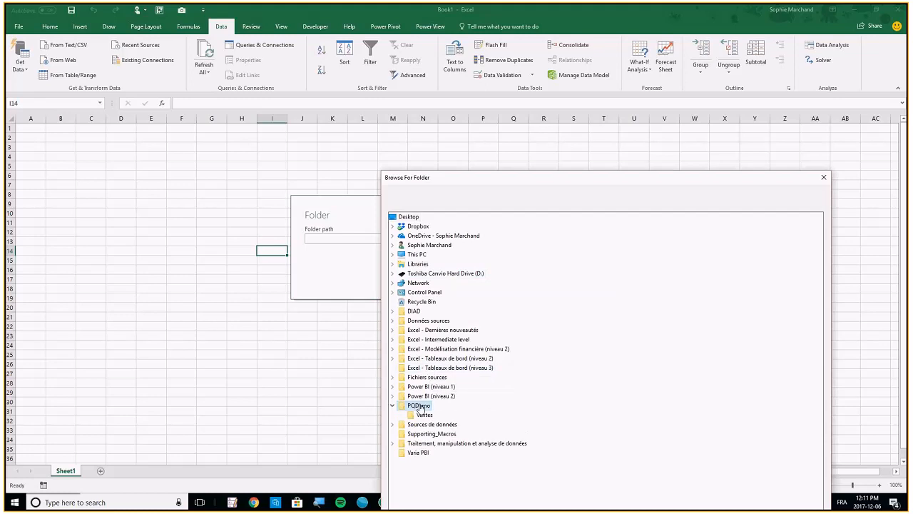
{"action": "left_click", "coordinate": [409, 415]}
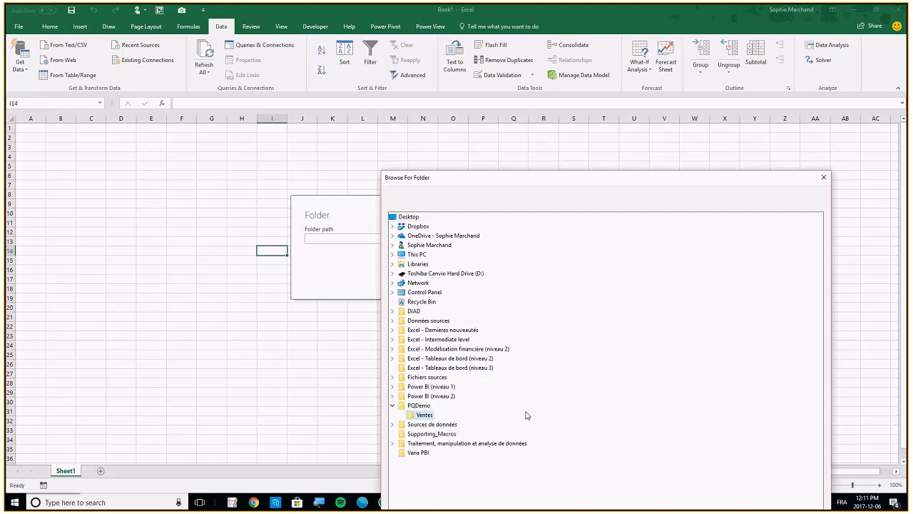
{"action": "key", "text": "Return"}
{"action": "left_click", "coordinate": [555, 279]}
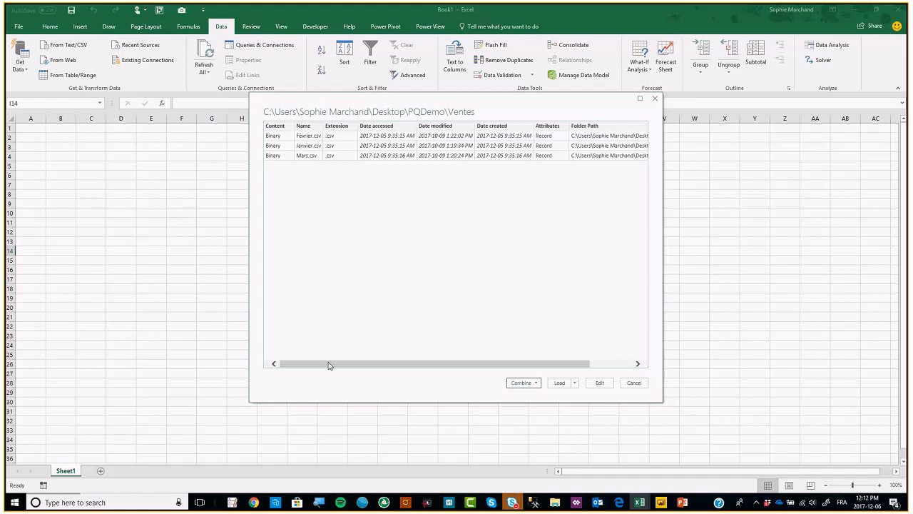
Step: Combine and edit the folder's CSV files, using the first file as the example with comma delimiter
{"action": "left_click_drag", "start_coordinate": [329, 365], "coordinate": [379, 360]}
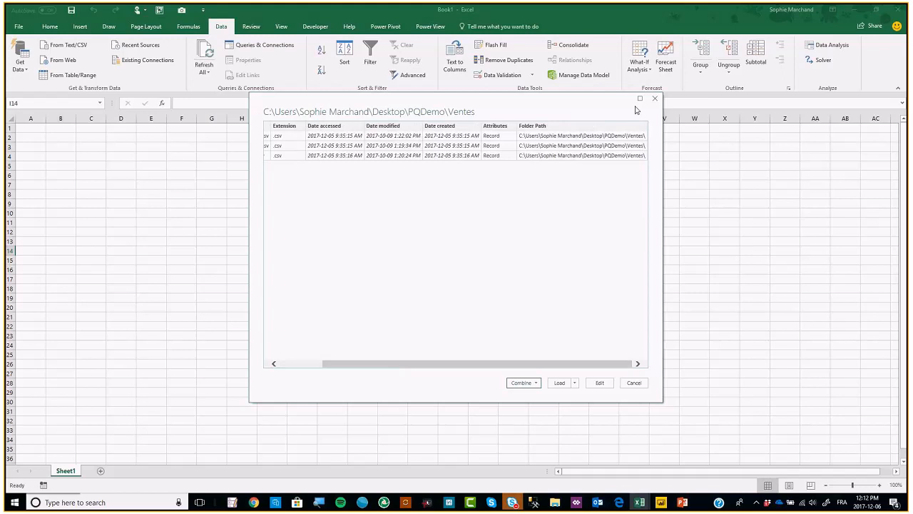
{"action": "left_click", "coordinate": [536, 384]}
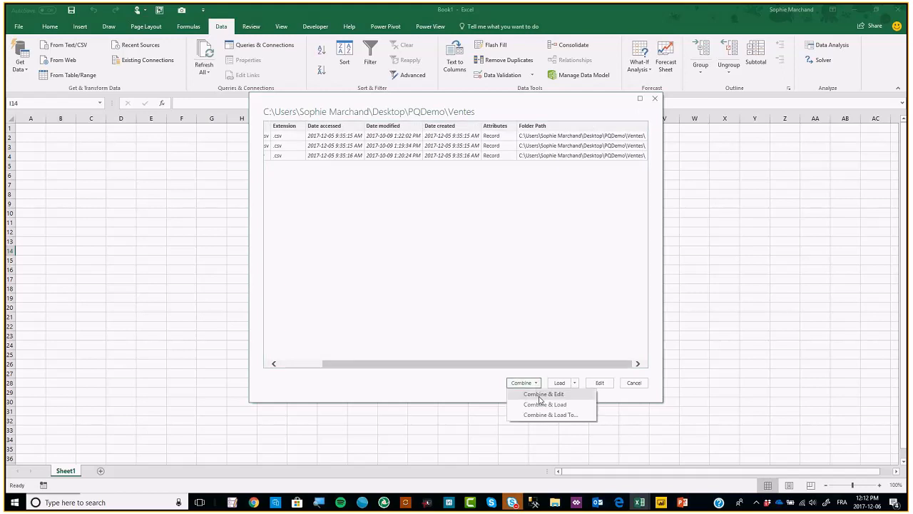
{"action": "left_click", "coordinate": [538, 396]}
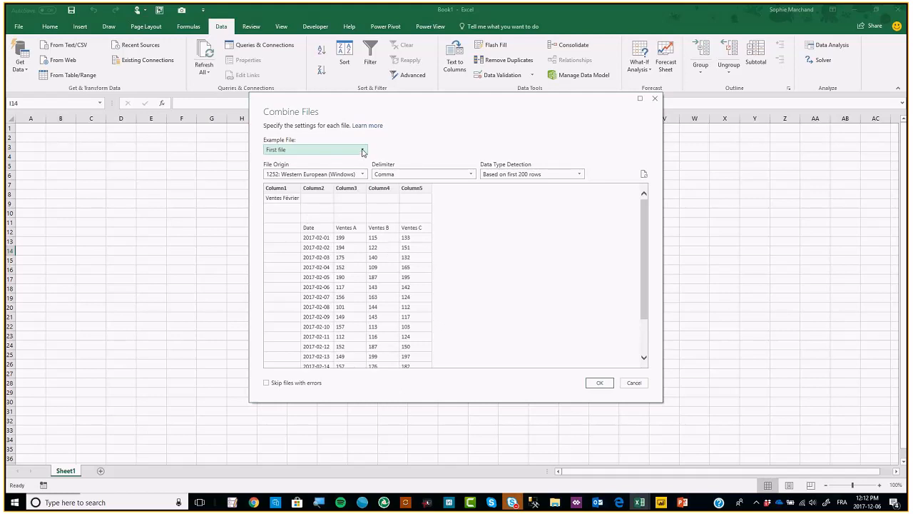
{"action": "left_click", "coordinate": [362, 152]}
{"action": "left_click", "coordinate": [363, 152]}
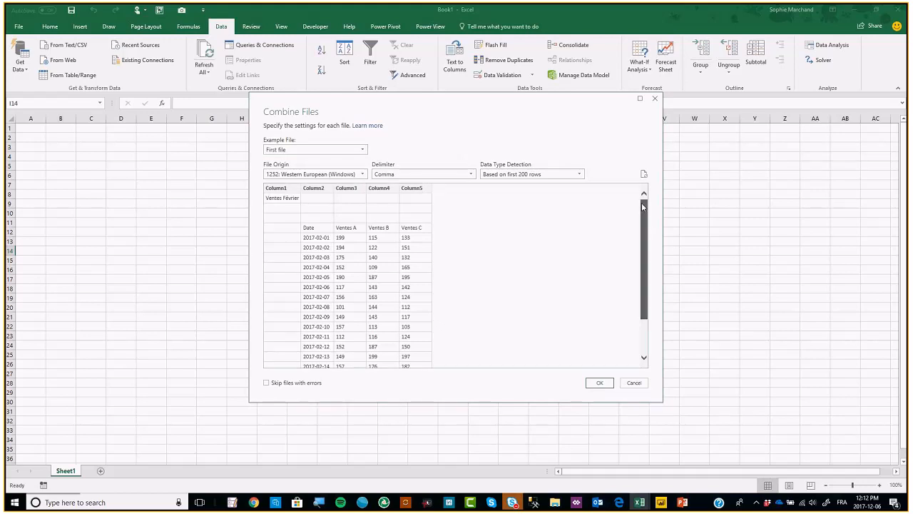
{"action": "left_click", "coordinate": [363, 151]}
{"action": "left_click", "coordinate": [485, 255]}
{"action": "left_click", "coordinate": [603, 383]}
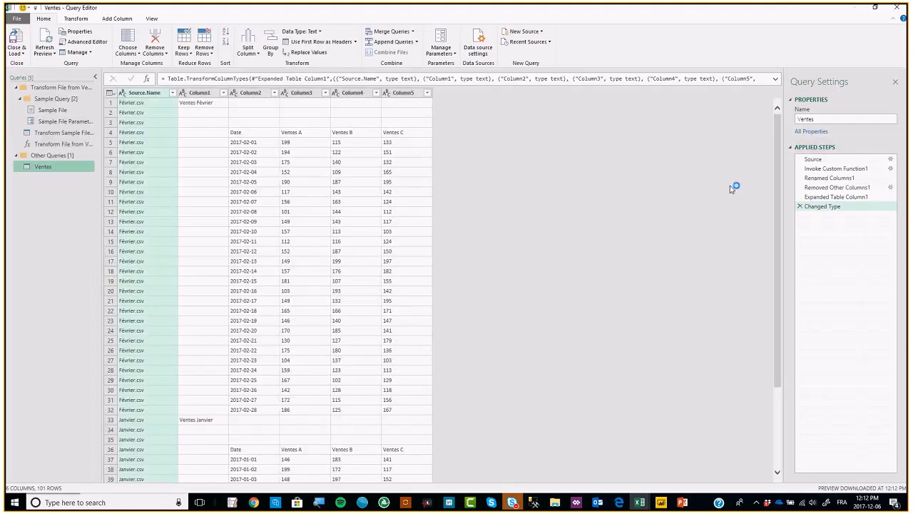
{"action": "left_click", "coordinate": [875, 6]}
{"action": "left_click_drag", "start_coordinate": [428, 96], "coordinate": [409, 95]}
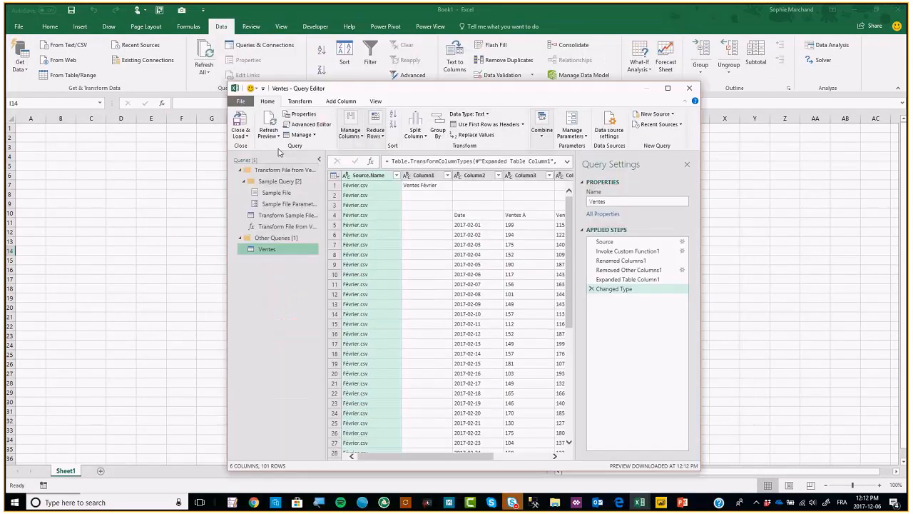
{"action": "left_click", "coordinate": [668, 89]}
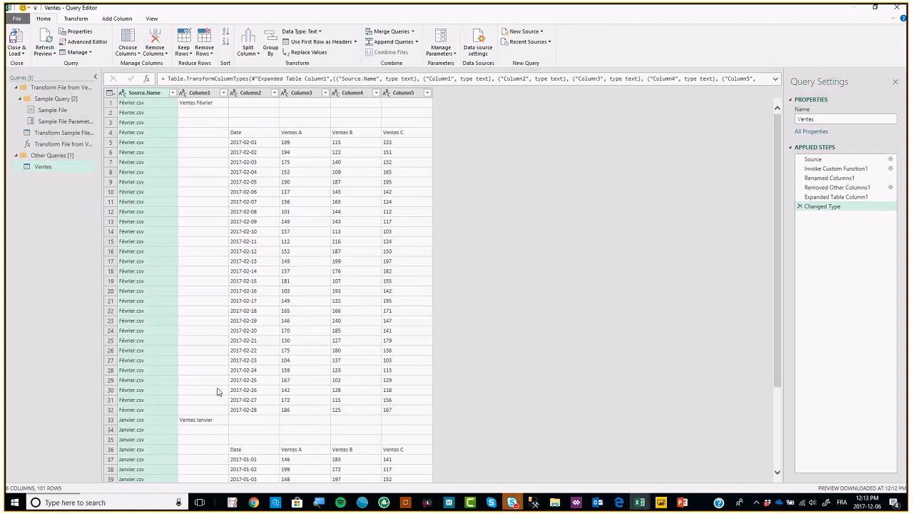
{"action": "scroll", "coordinate": [214, 371], "scroll_direction": "down", "scroll_amount": 15}
{"action": "scroll", "coordinate": [200, 391], "scroll_direction": "up", "scroll_amount": 15}
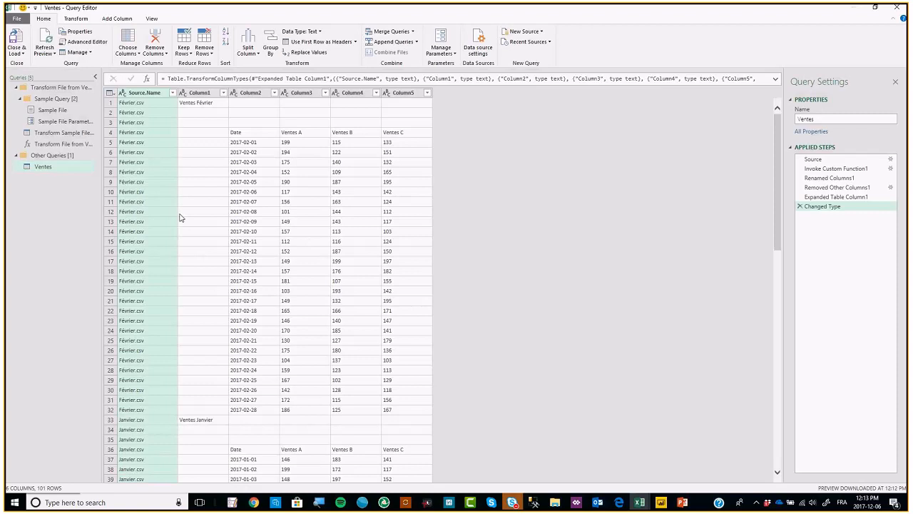
Step: Reduce the Source.Name column to the text before the "." delimiter
{"action": "left_click", "coordinate": [137, 96]}
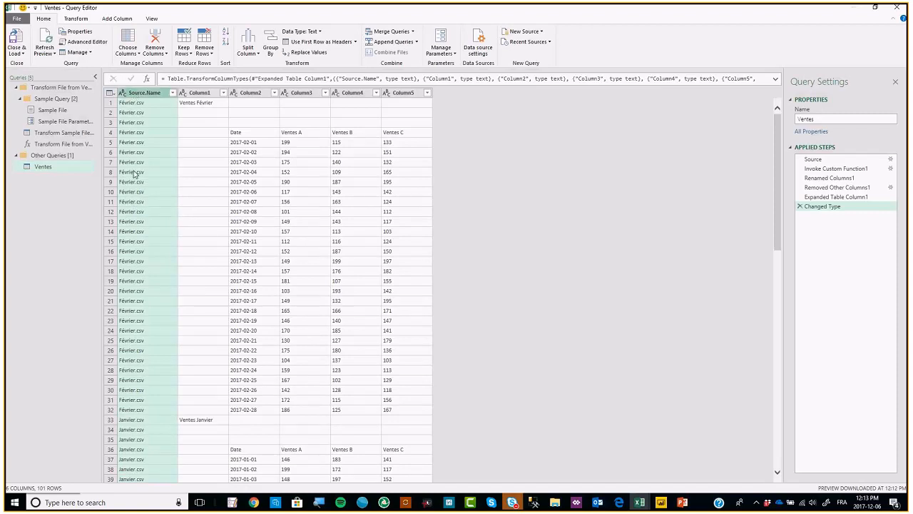
{"action": "left_click", "coordinate": [85, 20]}
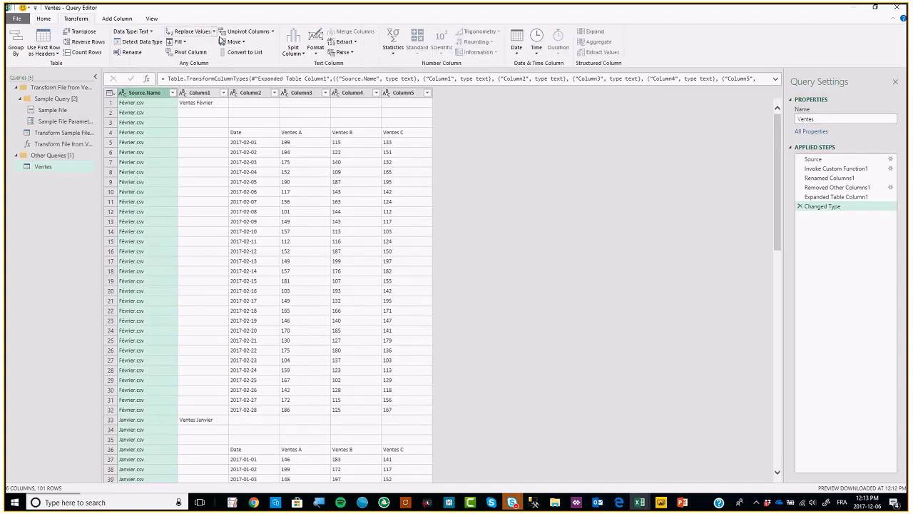
{"action": "left_click", "coordinate": [355, 42]}
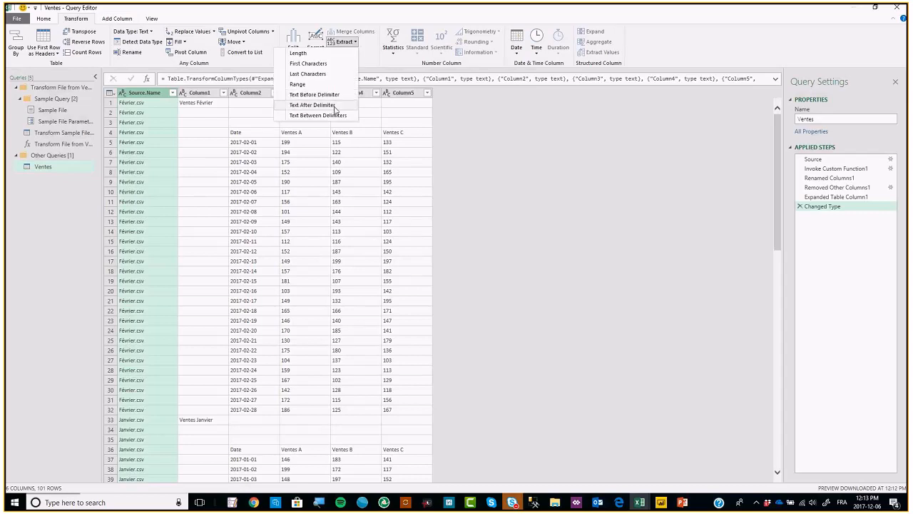
{"action": "left_click", "coordinate": [336, 95]}
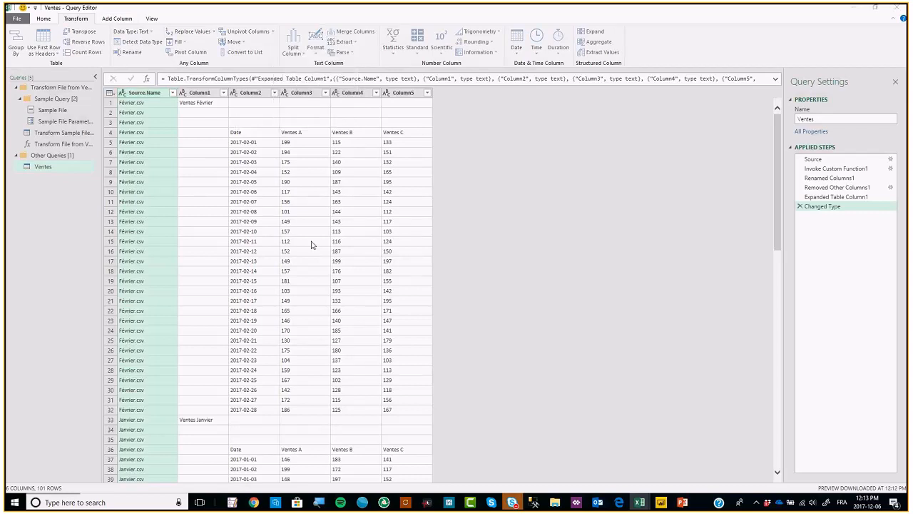
{"action": "type", "text": "."}
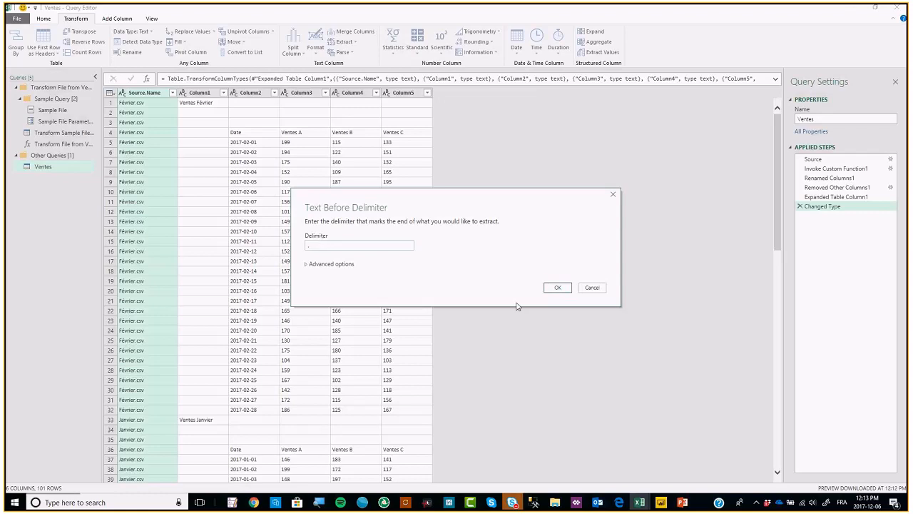
{"action": "left_click", "coordinate": [556, 287]}
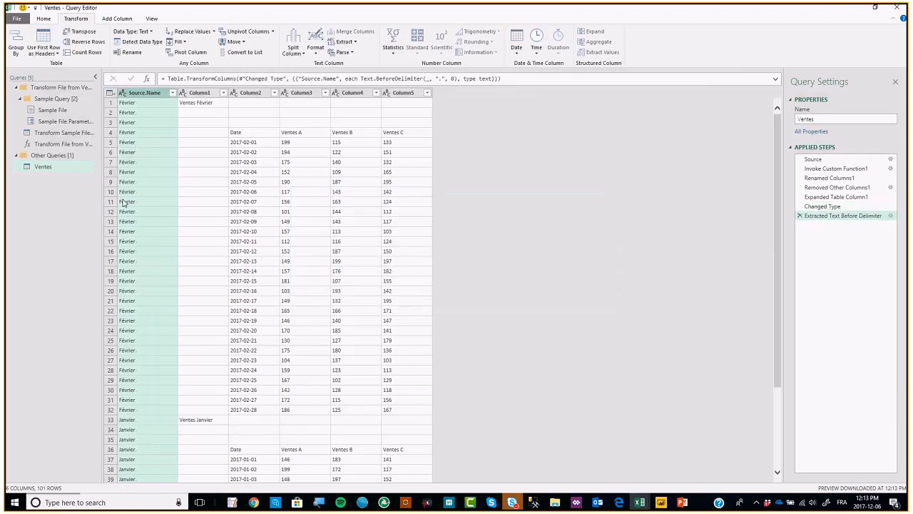
Step: Rename the Source.Name column to Mois
{"action": "double_click", "coordinate": [150, 95]}
{"action": "type", "text": "Mois"}
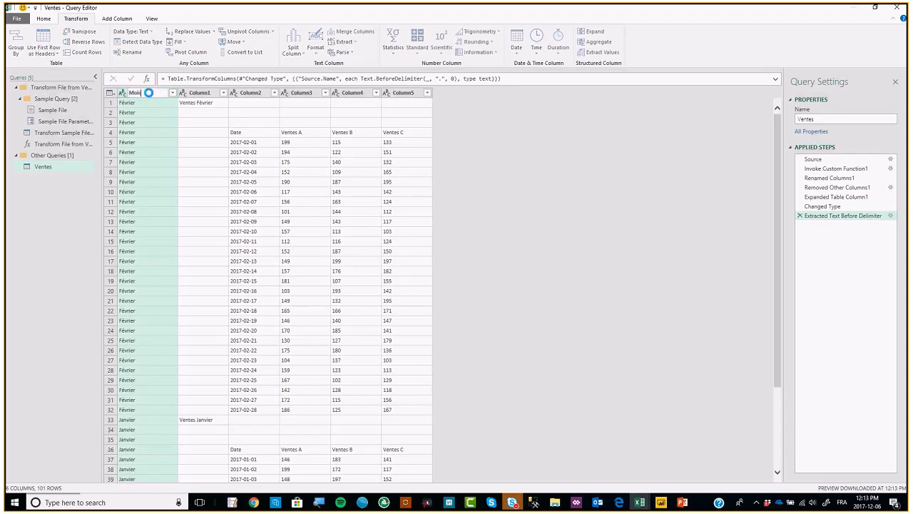
{"action": "key", "text": "Return"}
Step: Rename Column3, Column4 and Column5 to A, B and C respectively
{"action": "left_click", "coordinate": [288, 95]}
{"action": "double_click", "coordinate": [289, 97]}
{"action": "type", "text": "A"}
{"action": "left_click", "coordinate": [344, 95]}
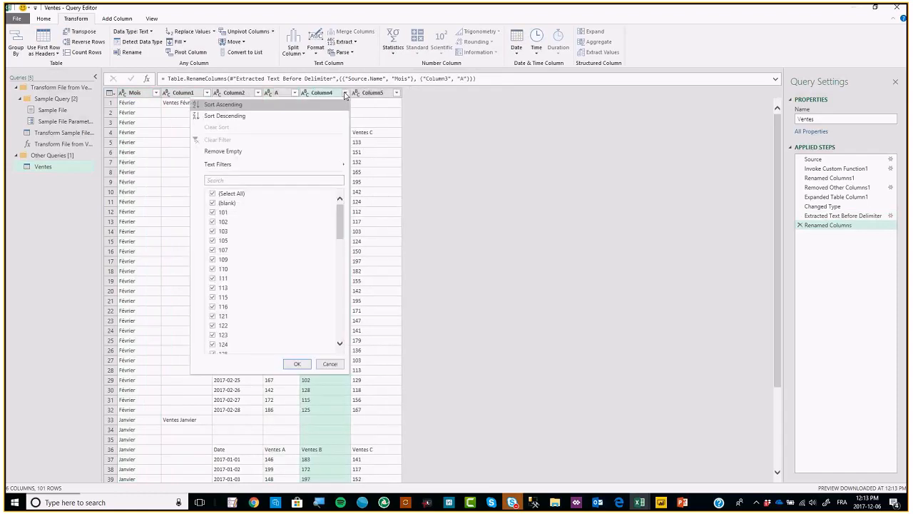
{"action": "left_click", "coordinate": [319, 96]}
{"action": "double_click", "coordinate": [319, 96]}
{"action": "type", "text": "B"}
{"action": "key", "text": "Return"}
{"action": "left_click", "coordinate": [359, 95]}
{"action": "double_click", "coordinate": [359, 95]}
{"action": "type", "text": "C"}
{"action": "key", "text": "Return"}
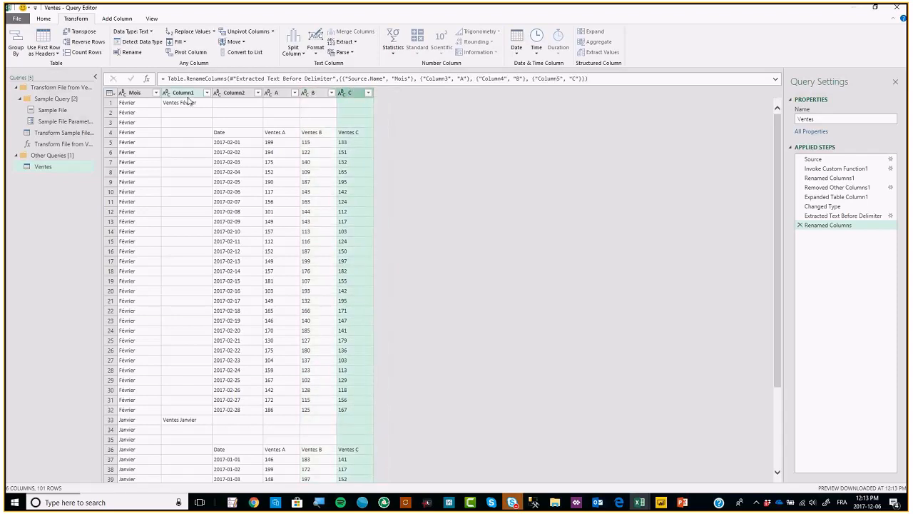
Step: Remove Column1 and Column2 from the Ventes query
{"action": "left_click", "coordinate": [188, 100]}
{"action": "left_click", "coordinate": [232, 96], "text": "ctrl"}
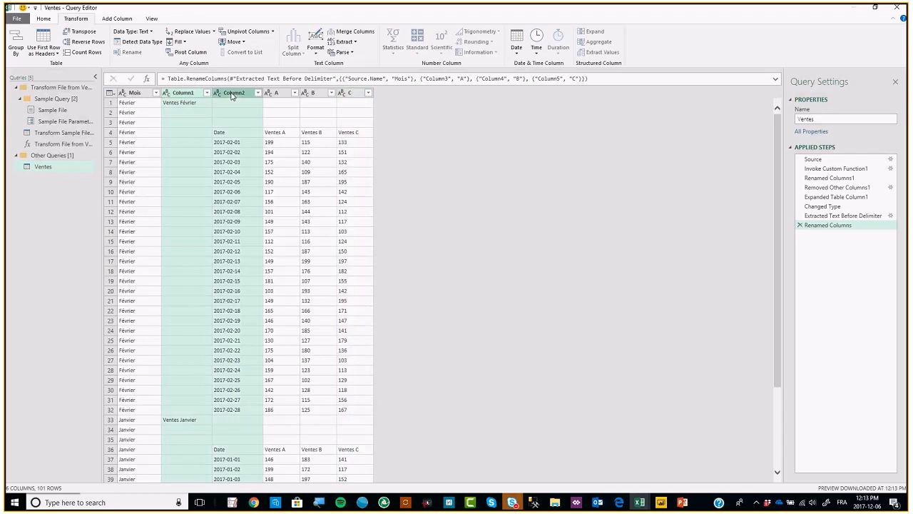
{"action": "right_click", "coordinate": [232, 95]}
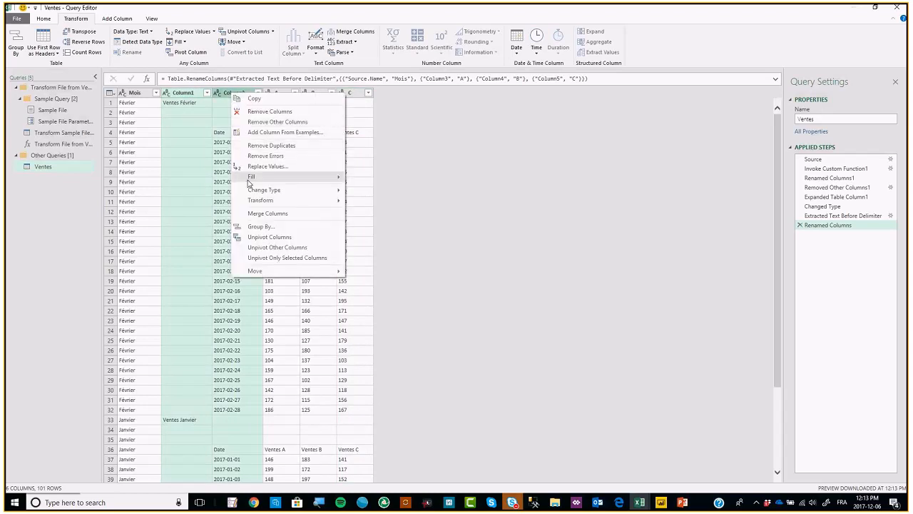
{"action": "left_click", "coordinate": [269, 111]}
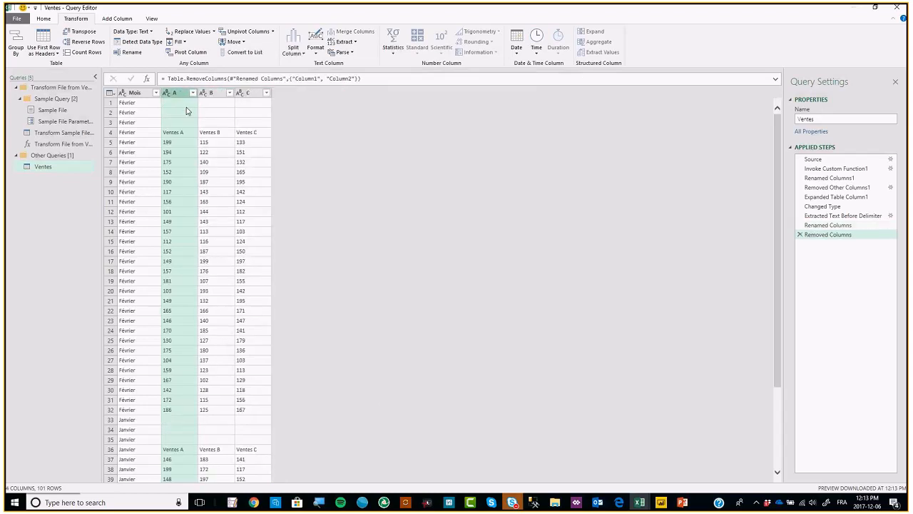
Step: Filter column A to exclude blank rows and the repeated "Ventes A" header rows
{"action": "left_click", "coordinate": [193, 92]}
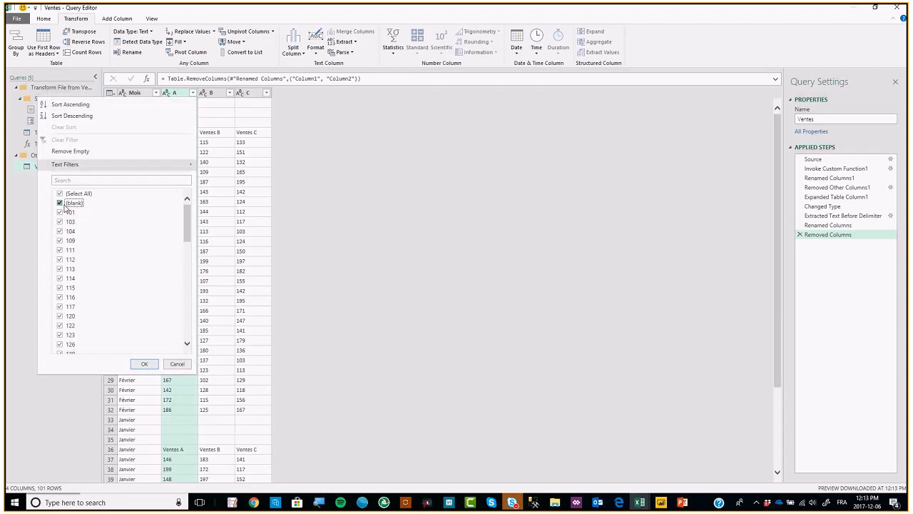
{"action": "left_click_drag", "start_coordinate": [187, 221], "coordinate": [202, 394]}
{"action": "left_click", "coordinate": [59, 349]}
{"action": "left_click", "coordinate": [144, 364]}
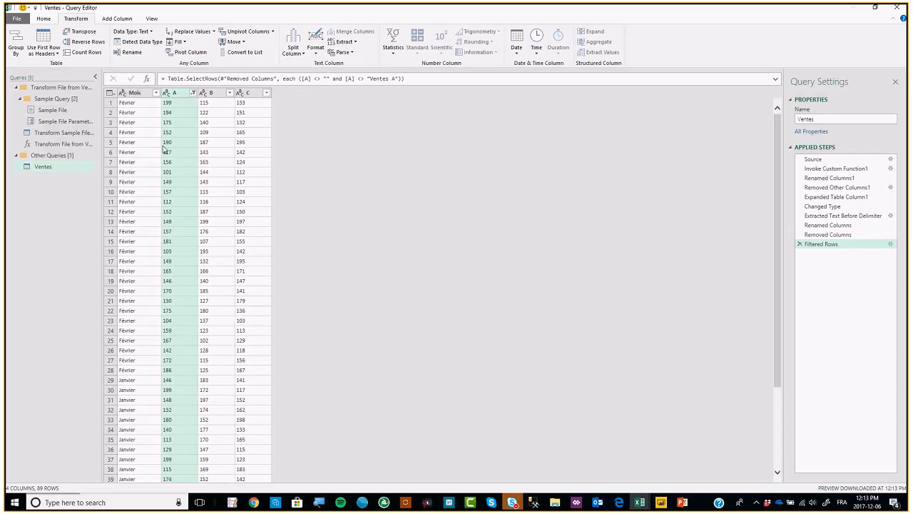
{"action": "left_click", "coordinate": [156, 93]}
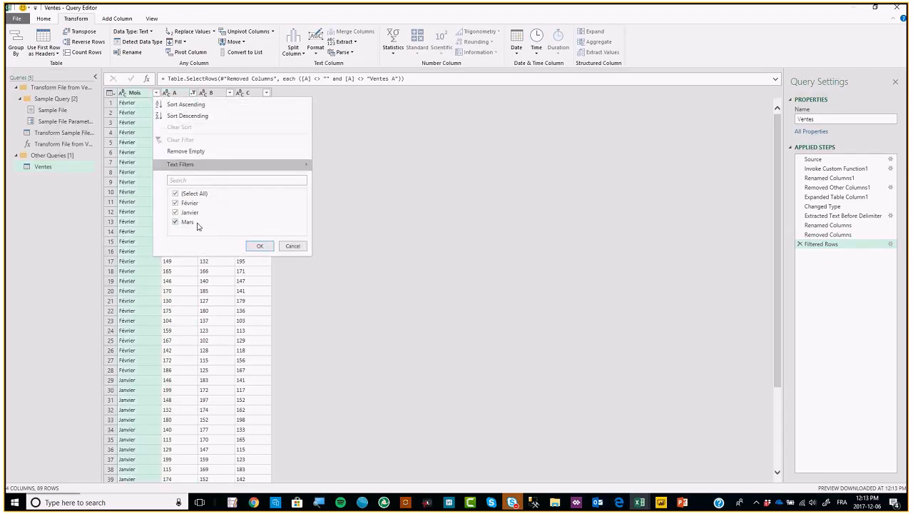
{"action": "left_click", "coordinate": [204, 262]}
{"action": "left_click", "coordinate": [193, 93]}
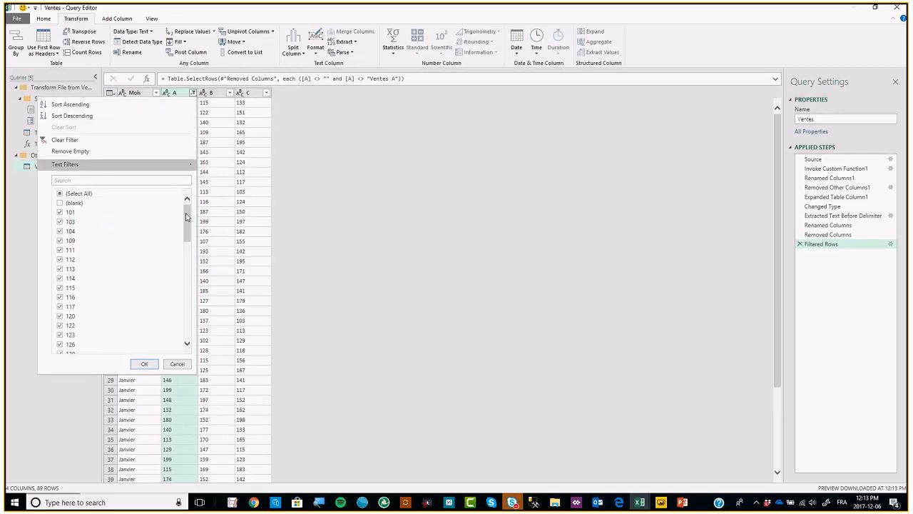
{"action": "left_click", "coordinate": [204, 201]}
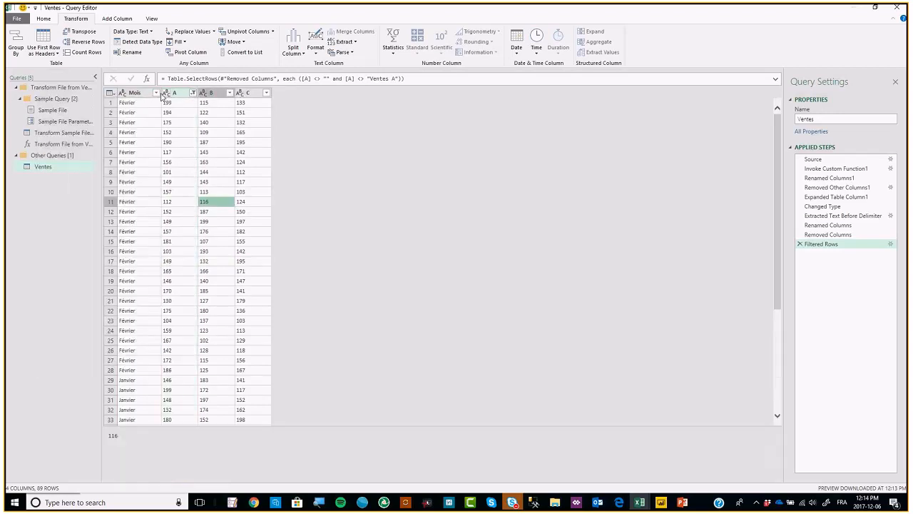
Step: Unpivot all columns other than Mois and rename the resulting Attribute column to Produits
{"action": "left_click", "coordinate": [135, 94]}
{"action": "right_click", "coordinate": [135, 95]}
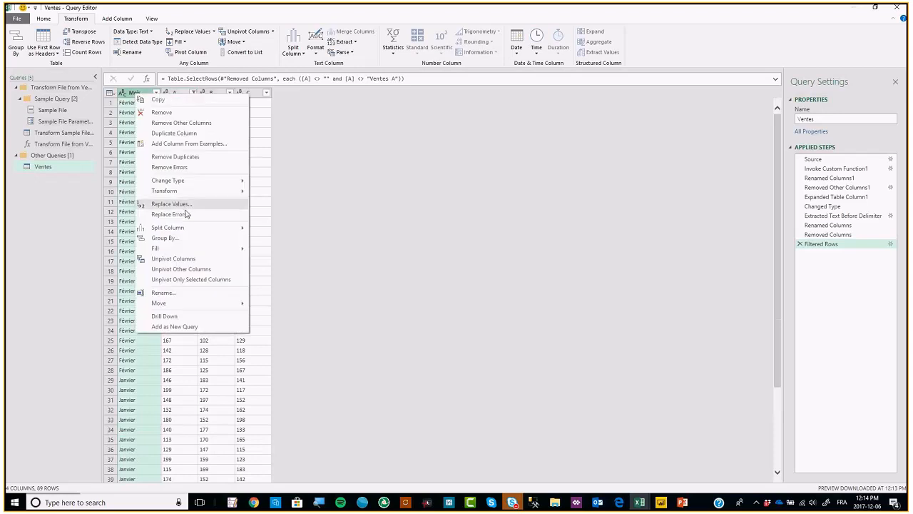
{"action": "left_click", "coordinate": [203, 270]}
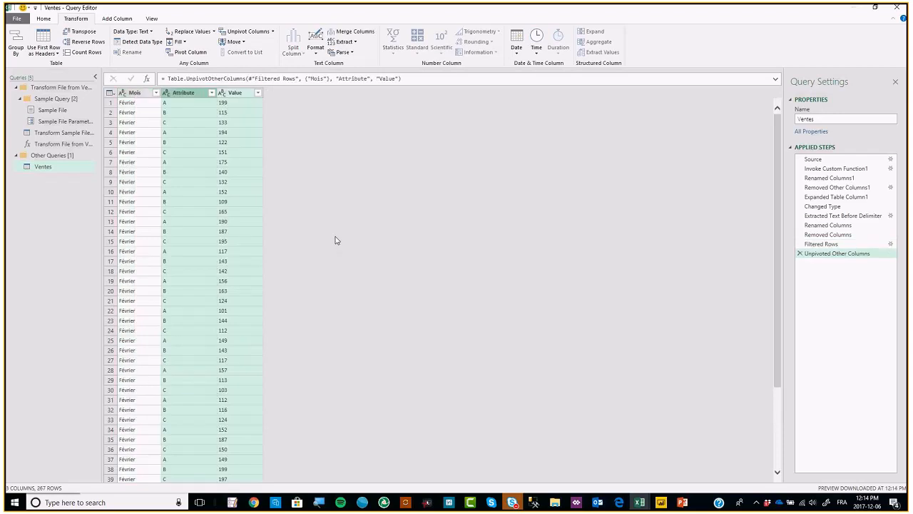
{"action": "double_click", "coordinate": [185, 93]}
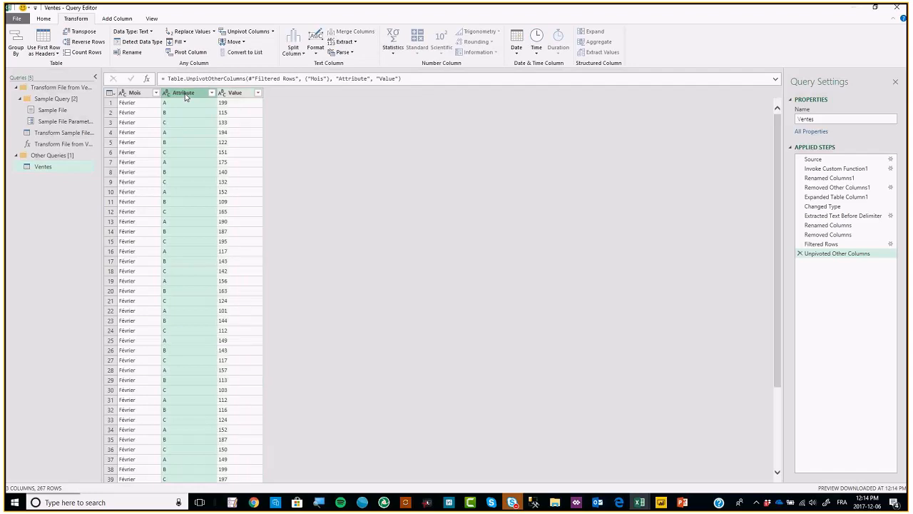
{"action": "type", "text": "Produits"}
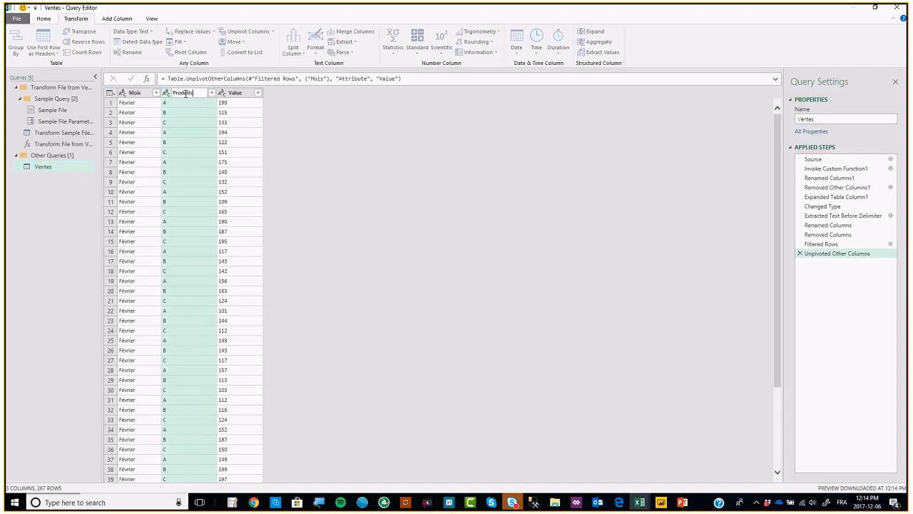
{"action": "key", "text": "Return"}
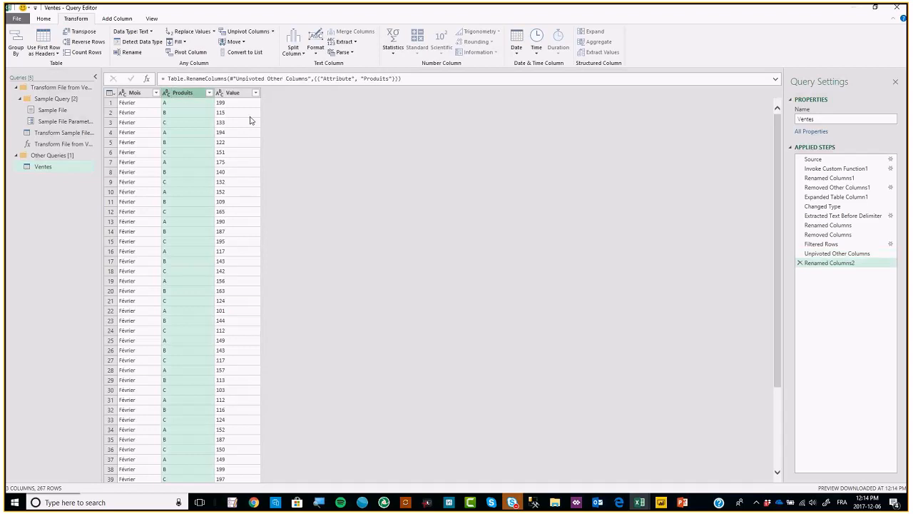
Step: Set the Value column's data type to Whole Number and rename the column to Ventes
{"action": "left_click", "coordinate": [220, 93]}
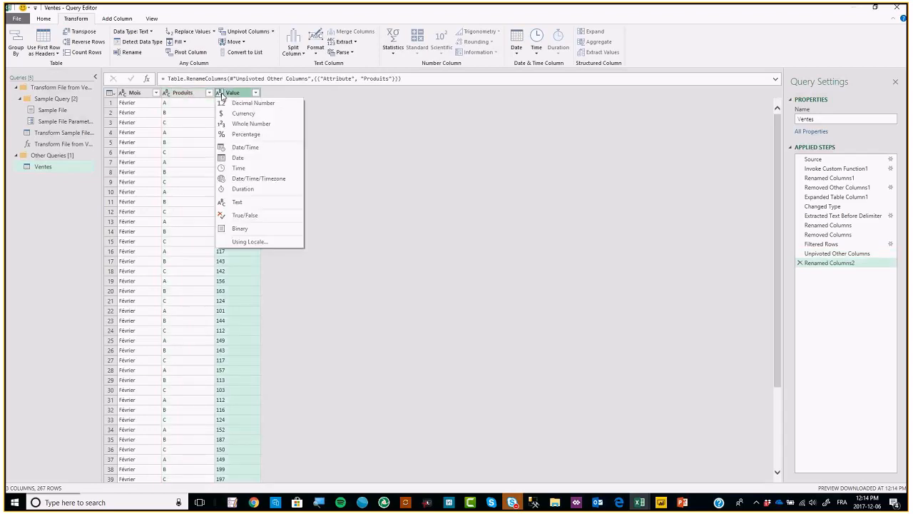
{"action": "left_click", "coordinate": [222, 124]}
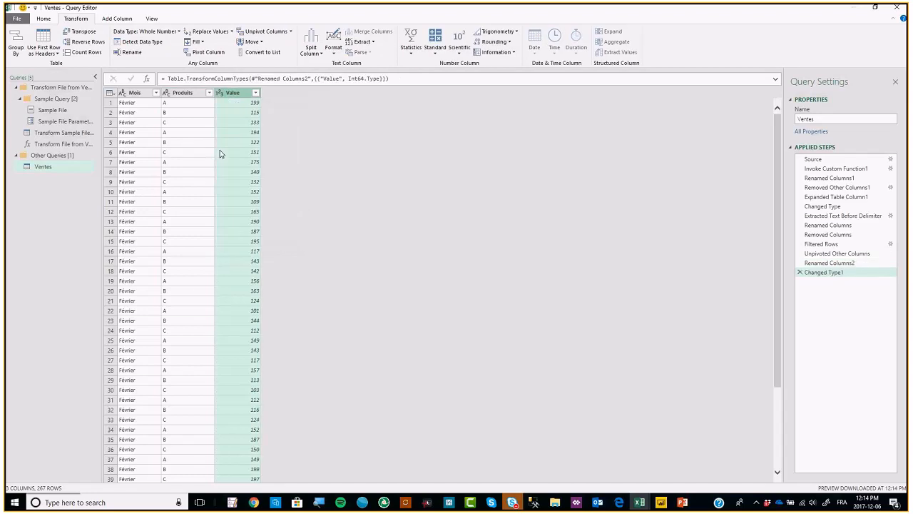
{"action": "double_click", "coordinate": [234, 93]}
{"action": "type", "text": "Ventes"}
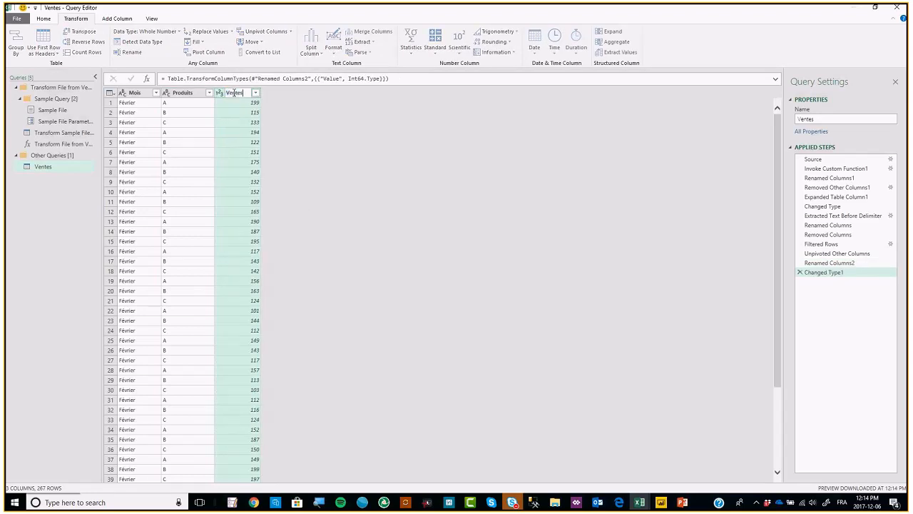
{"action": "key", "text": "Return"}
Step: Start an advanced Group By on the query with Mois and Produits as the grouping columns
{"action": "left_click", "coordinate": [53, 20]}
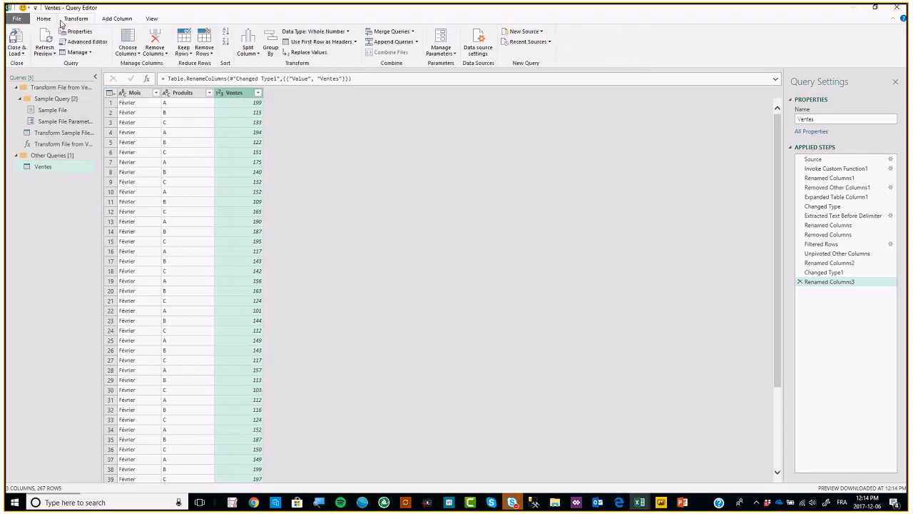
{"action": "left_click", "coordinate": [270, 47]}
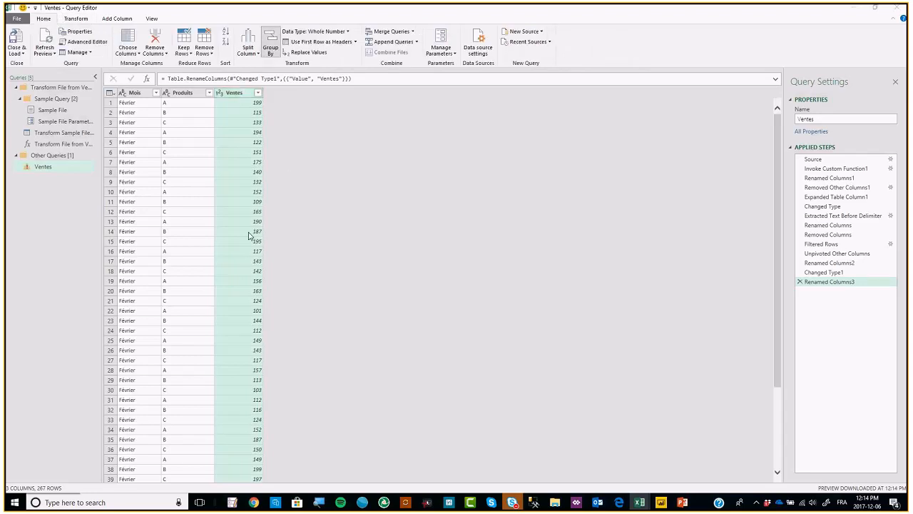
{"action": "left_click", "coordinate": [348, 207]}
{"action": "left_click", "coordinate": [383, 245]}
{"action": "left_click", "coordinate": [374, 255]}
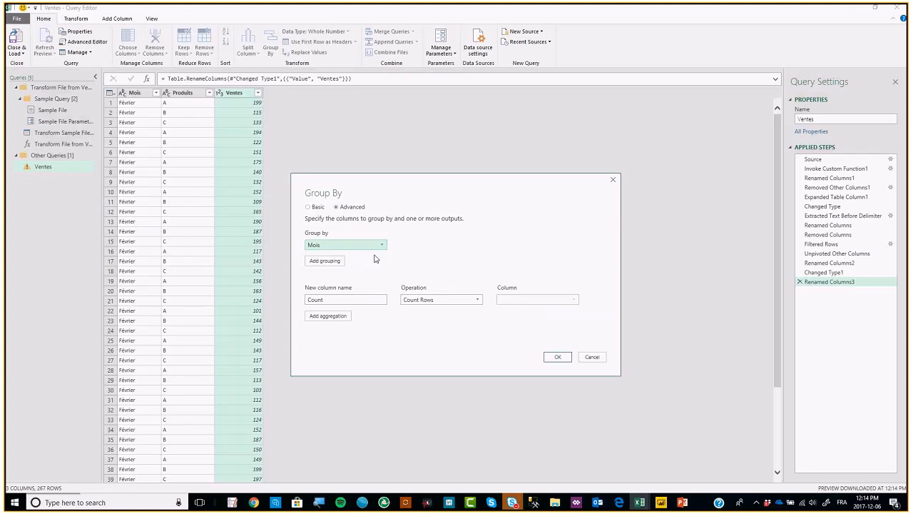
{"action": "left_click", "coordinate": [330, 263]}
{"action": "left_click", "coordinate": [369, 262]}
{"action": "left_click", "coordinate": [367, 335]}
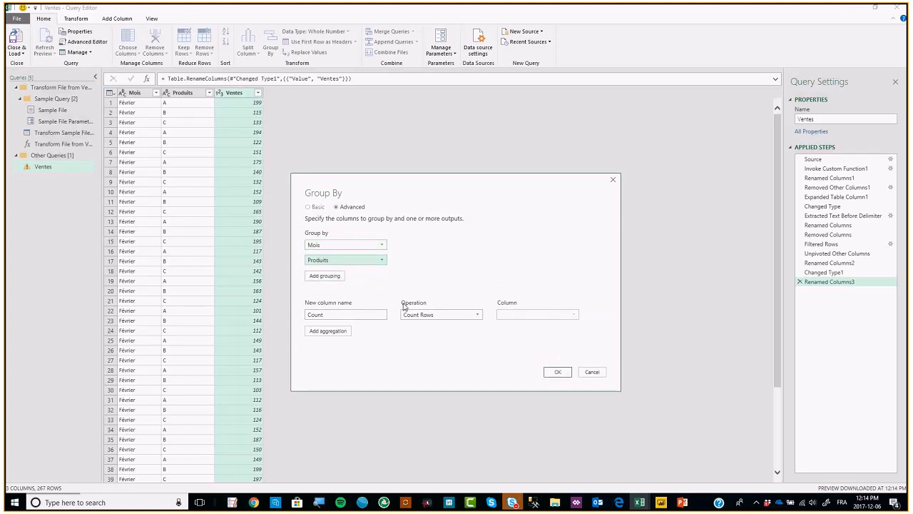
Step: Aggregate the groups with a Sum of the Ventes column in a new column named Ventes and apply the grouping
{"action": "left_click", "coordinate": [431, 318]}
{"action": "left_click", "coordinate": [409, 324]}
{"action": "left_click", "coordinate": [508, 315]}
{"action": "left_click", "coordinate": [508, 344]}
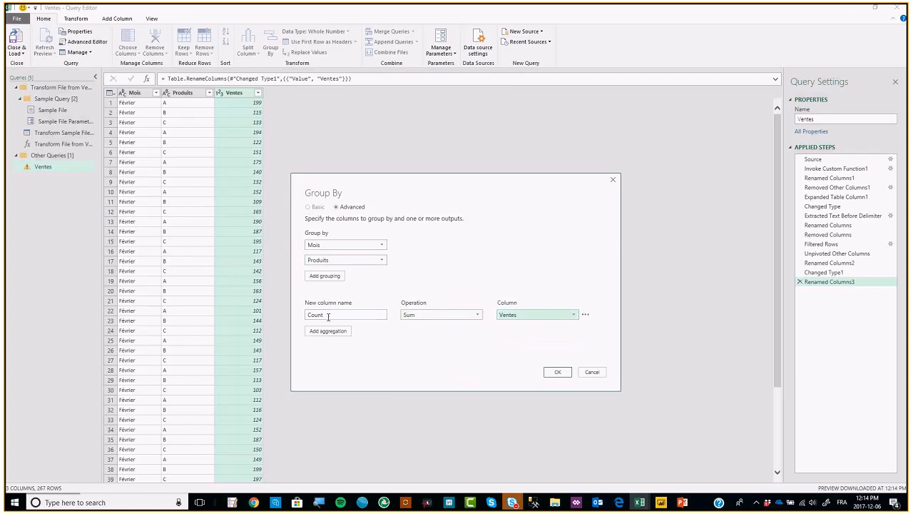
{"action": "double_click", "coordinate": [328, 316]}
{"action": "type", "text": "Ventes"}
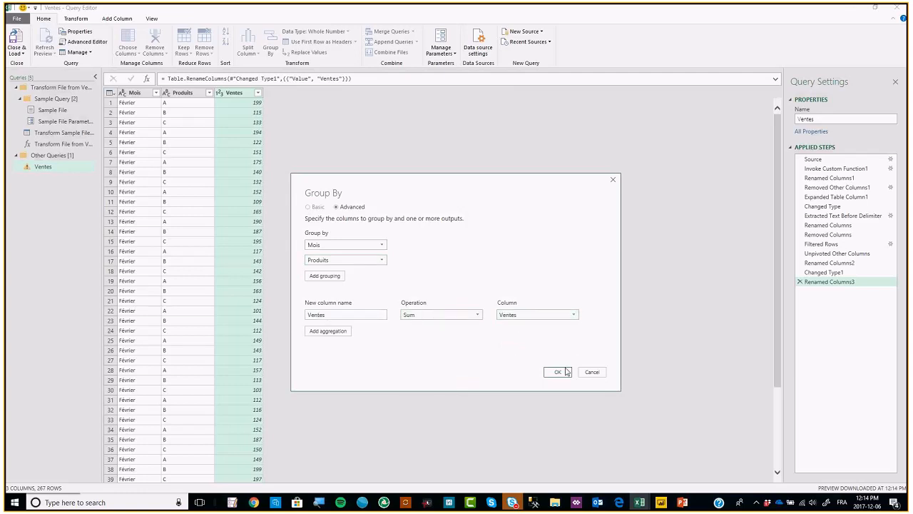
{"action": "left_click", "coordinate": [566, 370]}
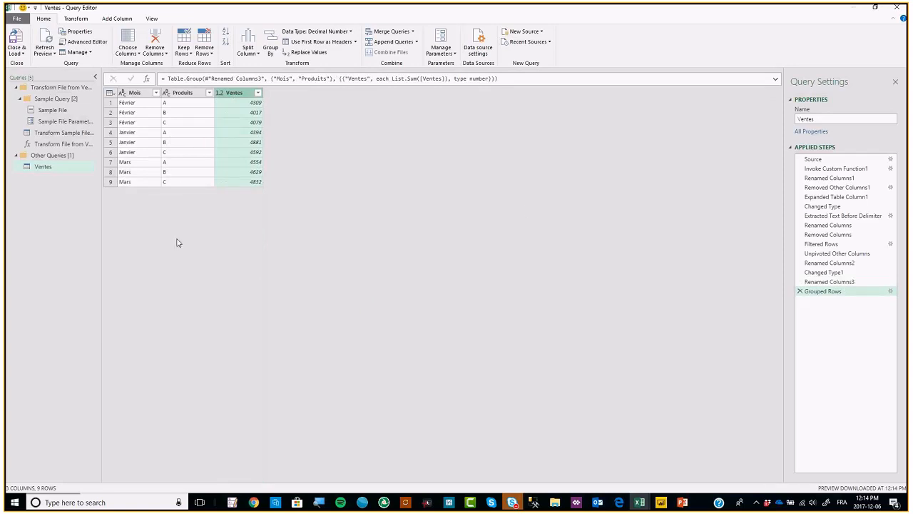
Step: Close the Query Editor keeping the changes, and insert a PivotTable based on the loaded Ventes table in a new worksheet
{"action": "left_click", "coordinate": [897, 7]}
{"action": "left_click", "coordinate": [468, 266]}
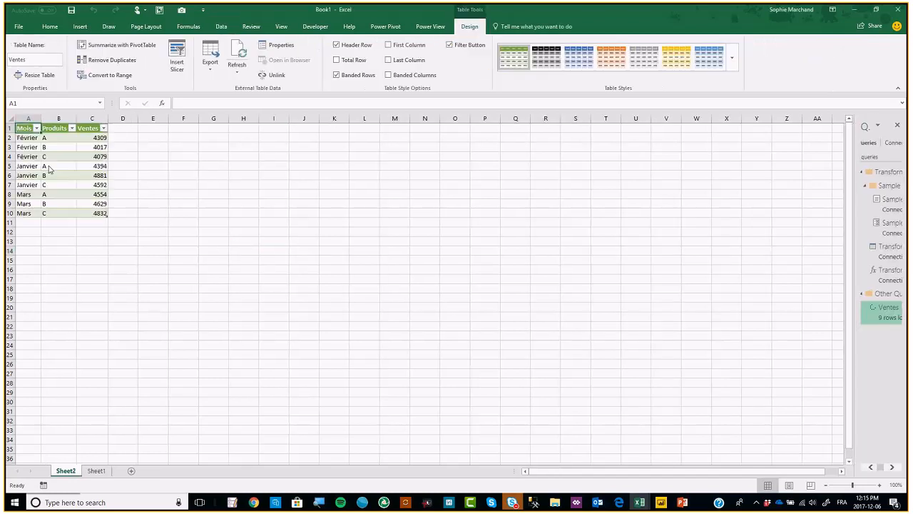
{"action": "left_click", "coordinate": [68, 162]}
{"action": "left_click", "coordinate": [79, 26]}
{"action": "left_click", "coordinate": [21, 62]}
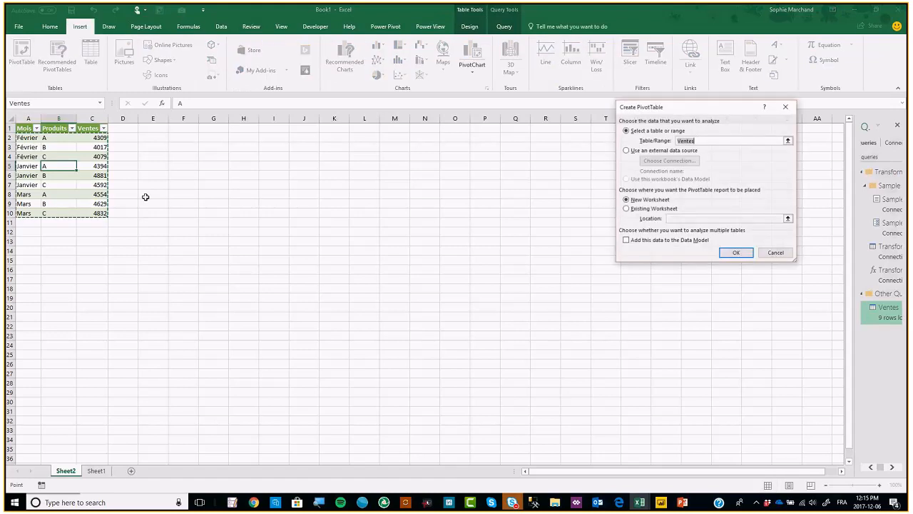
{"action": "left_click", "coordinate": [736, 253]}
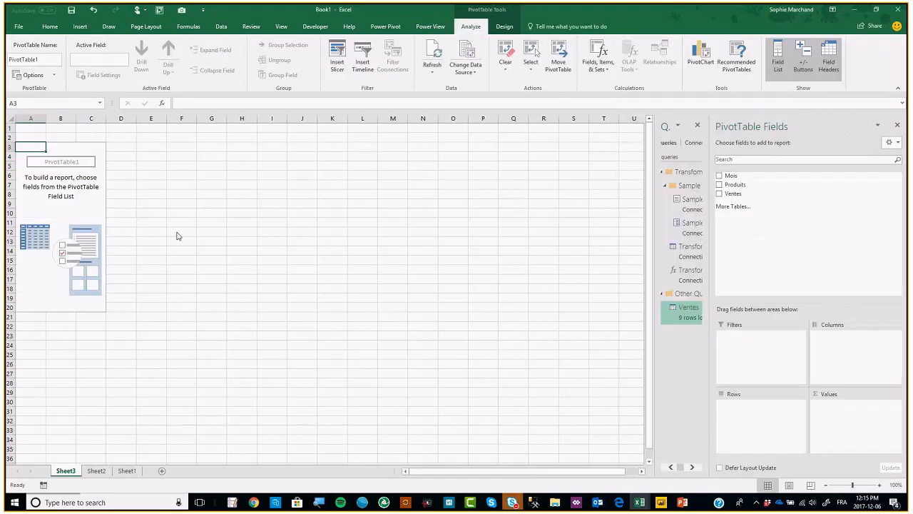
Step: Show the sum of Ventes by Mois in rows of the PivotTable and add a slicer for Produits
{"action": "left_click", "coordinate": [720, 193]}
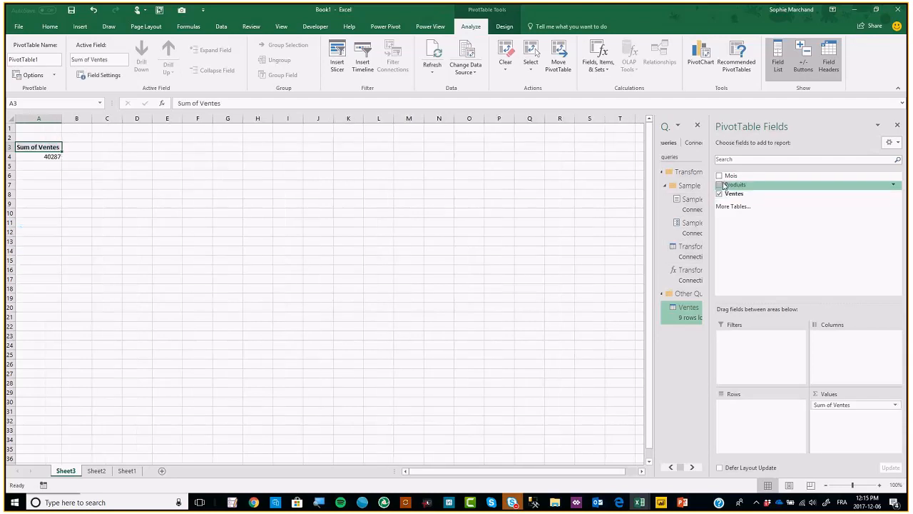
{"action": "left_click", "coordinate": [720, 176]}
{"action": "right_click", "coordinate": [727, 187]}
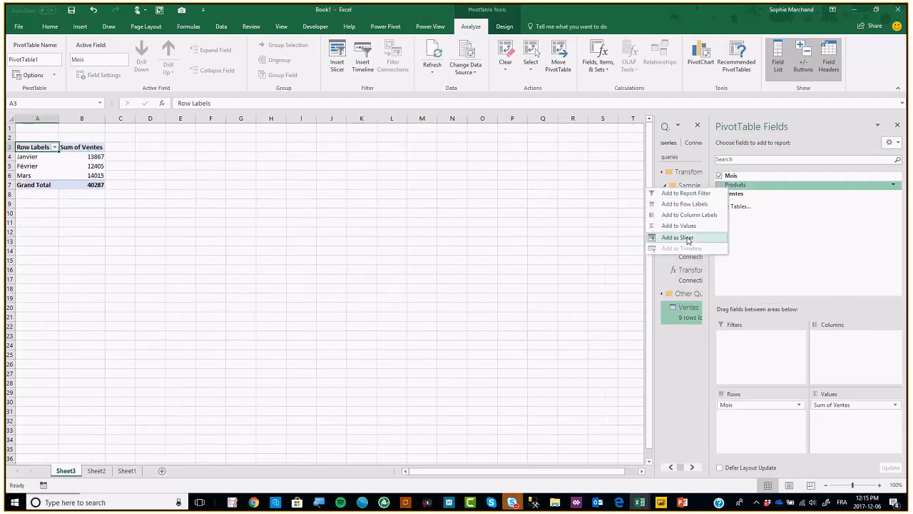
{"action": "left_click", "coordinate": [678, 238]}
Step: Paste the Produits slicer from the PivotTable sheet into Sheet1
{"action": "left_click", "coordinate": [301, 245]}
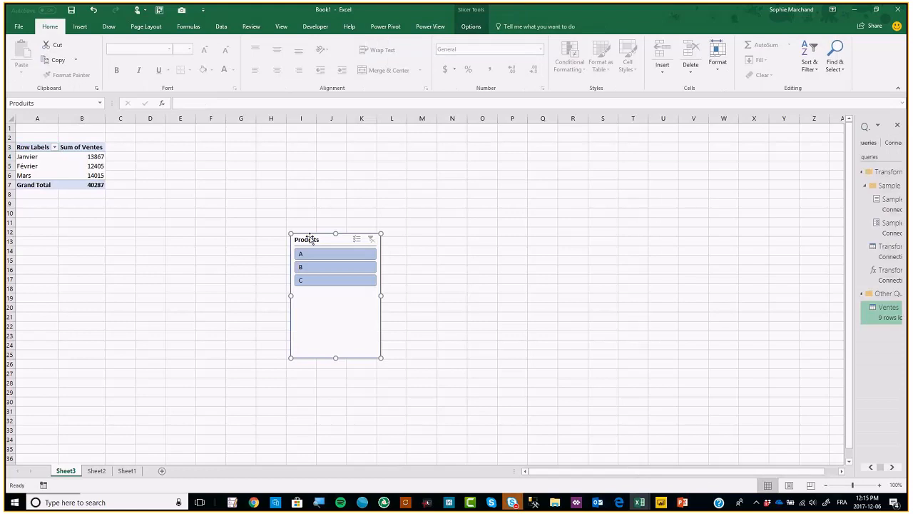
{"action": "left_click", "coordinate": [114, 473]}
{"action": "key", "text": "ctrl+v"}
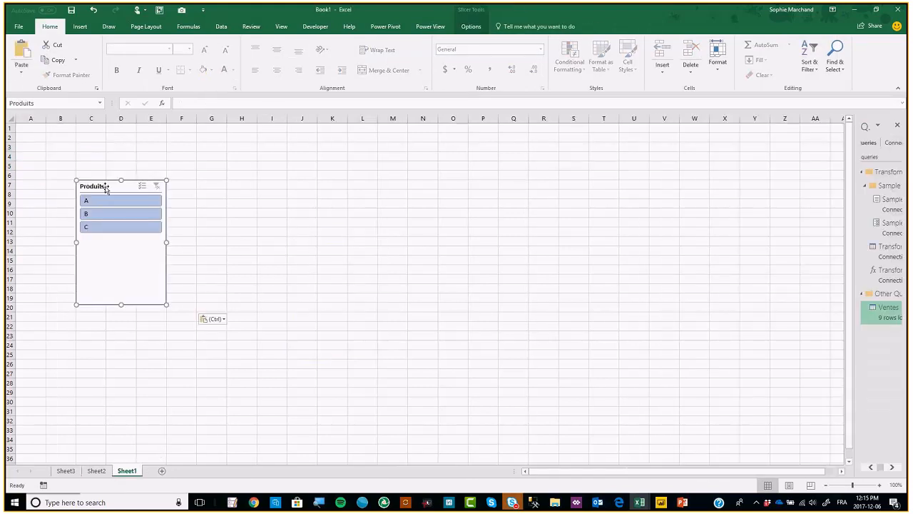
Step: Resize the Produits slicer to about 10.4 cm wide and 2.4 cm high, with three button columns and a dark blue slicer style
{"action": "left_click_drag", "start_coordinate": [166, 305], "coordinate": [260, 226]}
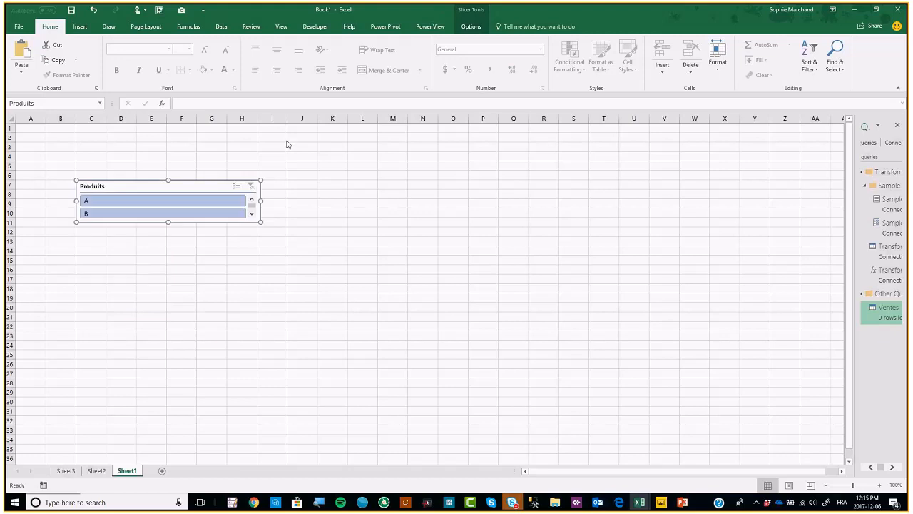
{"action": "left_click", "coordinate": [472, 27]}
{"action": "left_click", "coordinate": [560, 42]}
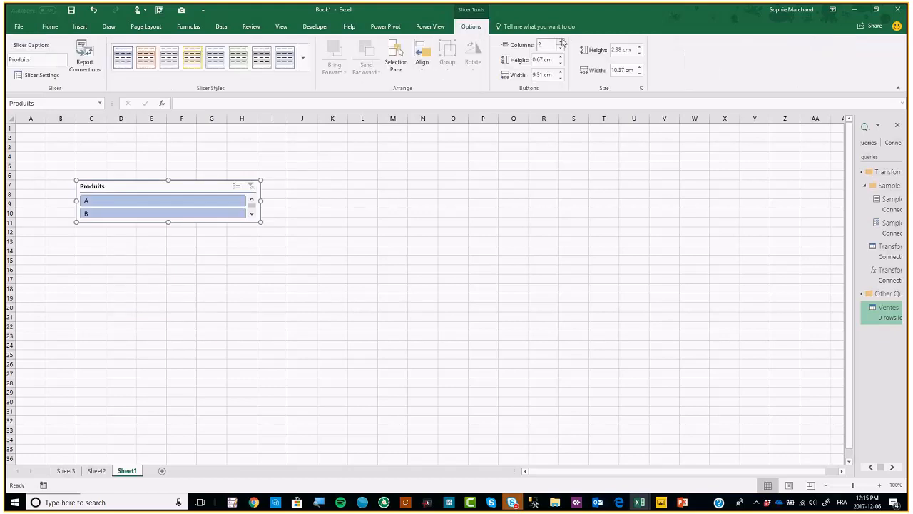
{"action": "left_click", "coordinate": [562, 43]}
{"action": "left_click", "coordinate": [301, 68]}
{"action": "left_click", "coordinate": [122, 103]}
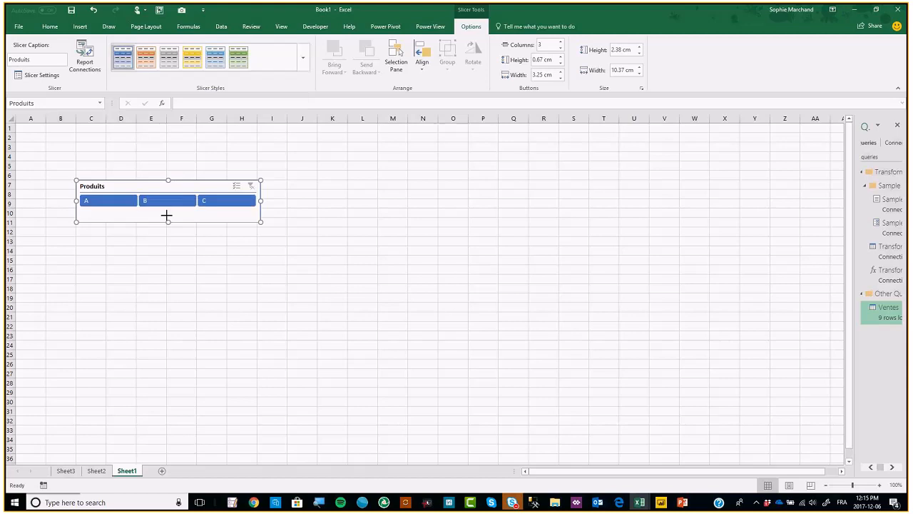
Step: Insert a clustered column PivotChart from the PivotTable on Sheet3 and cut it from that sheet
{"action": "left_click", "coordinate": [97, 471]}
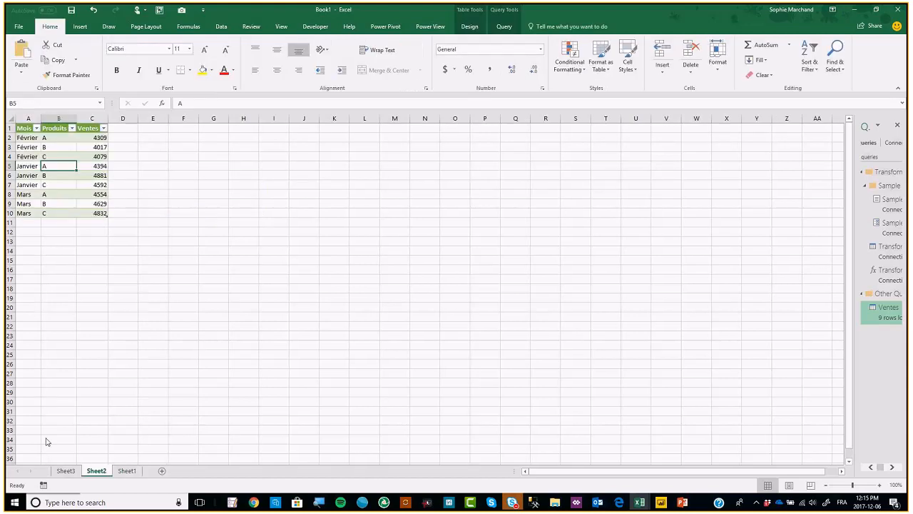
{"action": "left_click", "coordinate": [65, 471]}
{"action": "left_click", "coordinate": [85, 156]}
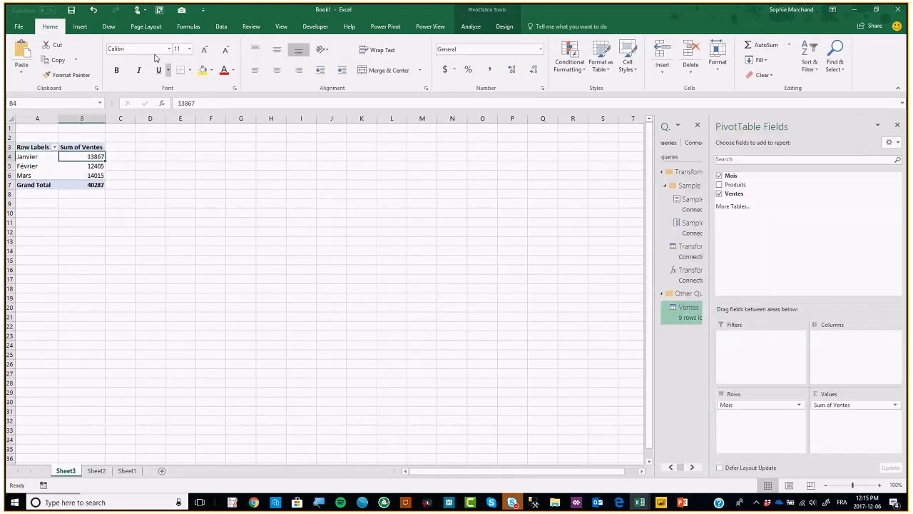
{"action": "left_click", "coordinate": [85, 27]}
{"action": "left_click", "coordinate": [378, 46]}
{"action": "left_click", "coordinate": [373, 84]}
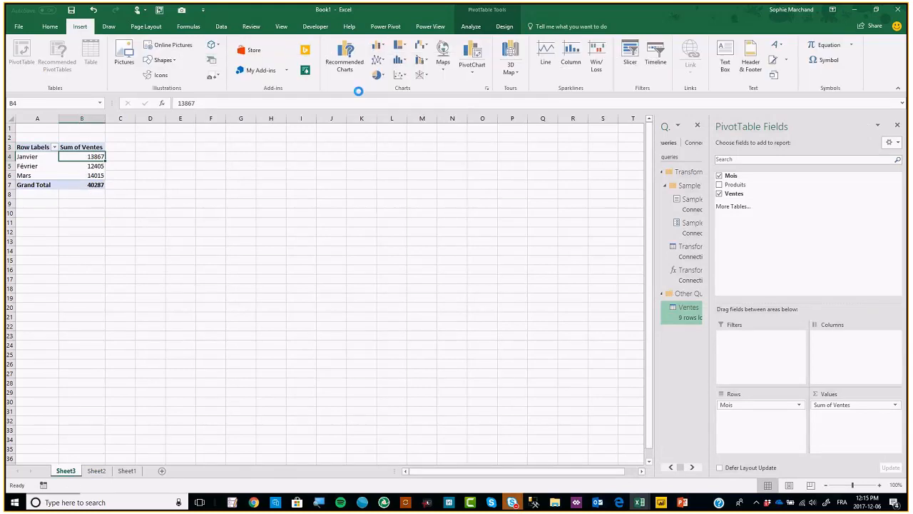
{"action": "key", "text": "Delete"}
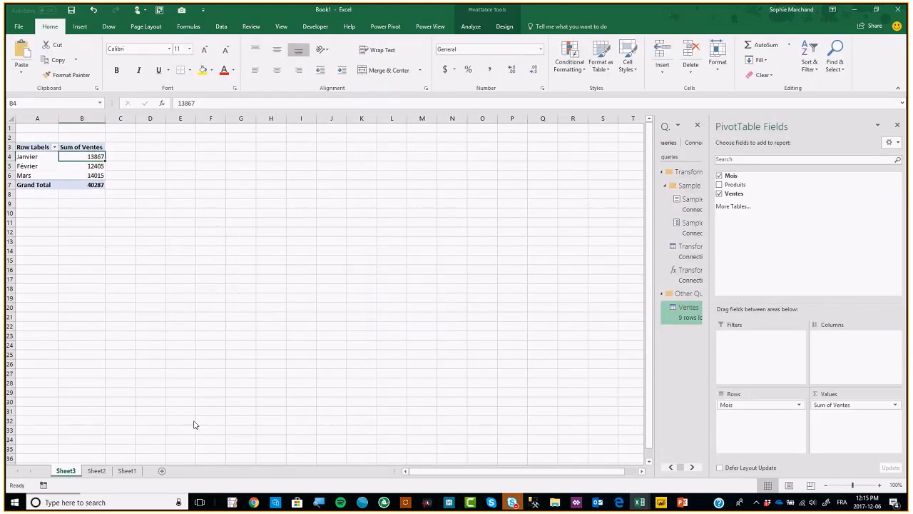
Step: Paste the PivotChart into Sheet1, place it just below the Produits slicer, and shrink it to about the slicer's width
{"action": "left_click", "coordinate": [126, 471]}
{"action": "key", "text": "ctrl+v"}
{"action": "left_click_drag", "start_coordinate": [163, 257], "coordinate": [129, 226]}
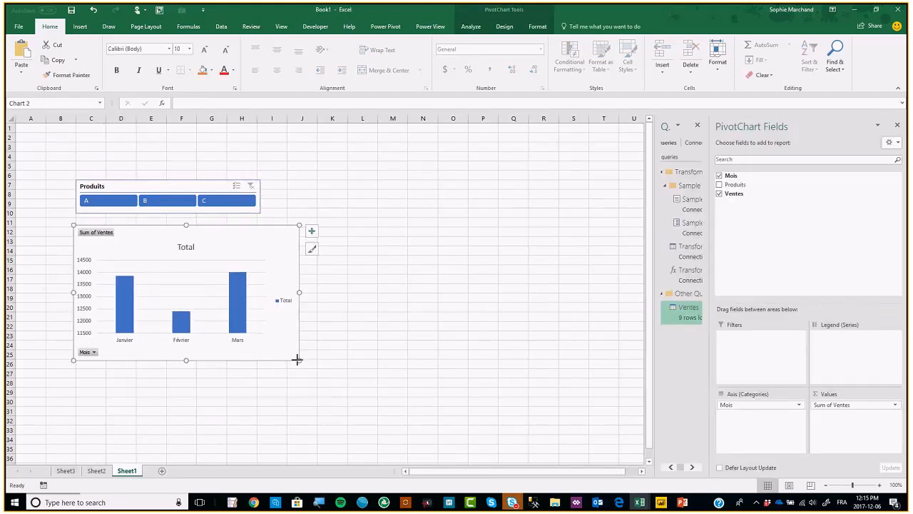
{"action": "left_click_drag", "start_coordinate": [258, 341], "coordinate": [264, 347]}
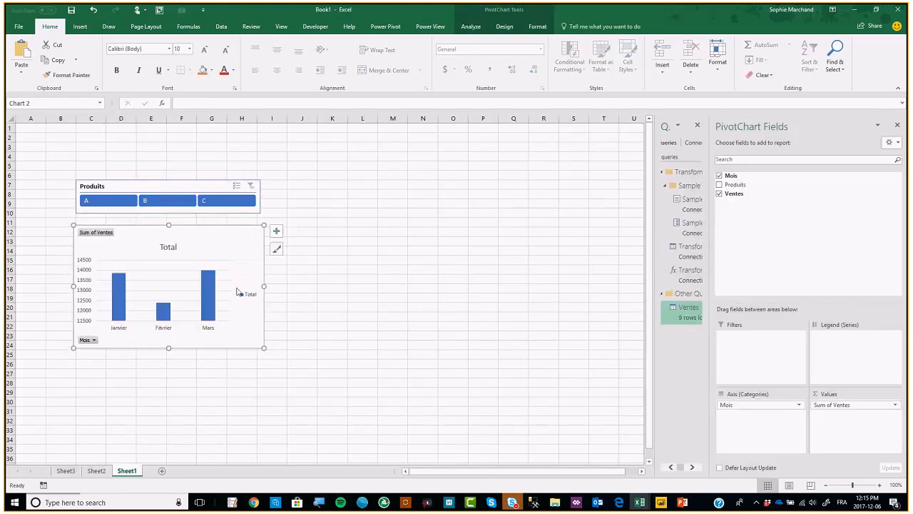
Step: Remove all field buttons and the legend from the PivotChart and change its title to Ventes mensuelles
{"action": "right_click", "coordinate": [96, 232]}
{"action": "left_click", "coordinate": [64, 339]}
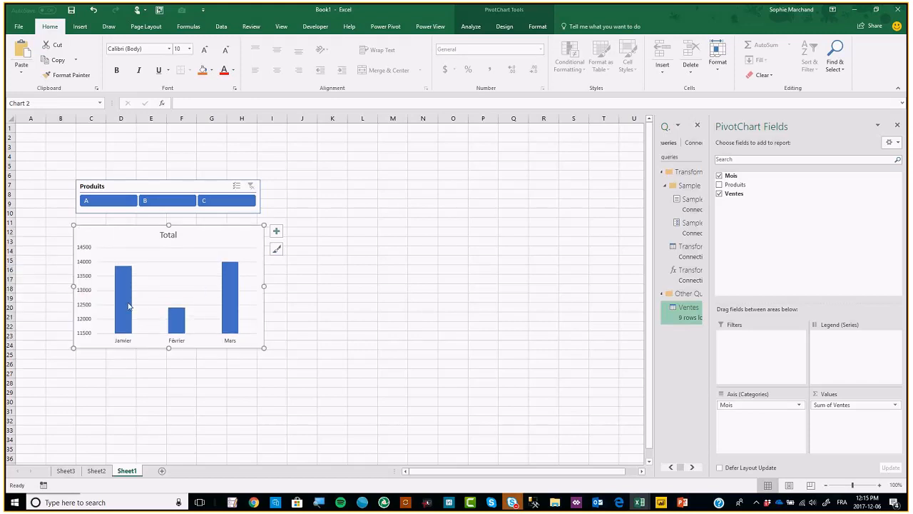
{"action": "left_click", "coordinate": [169, 235]}
{"action": "double_click", "coordinate": [169, 235]}
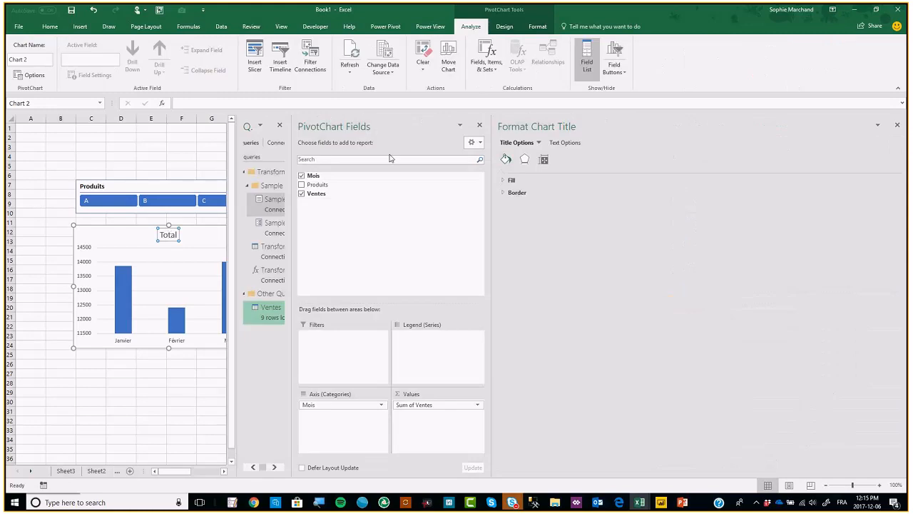
{"action": "left_click", "coordinate": [480, 127]}
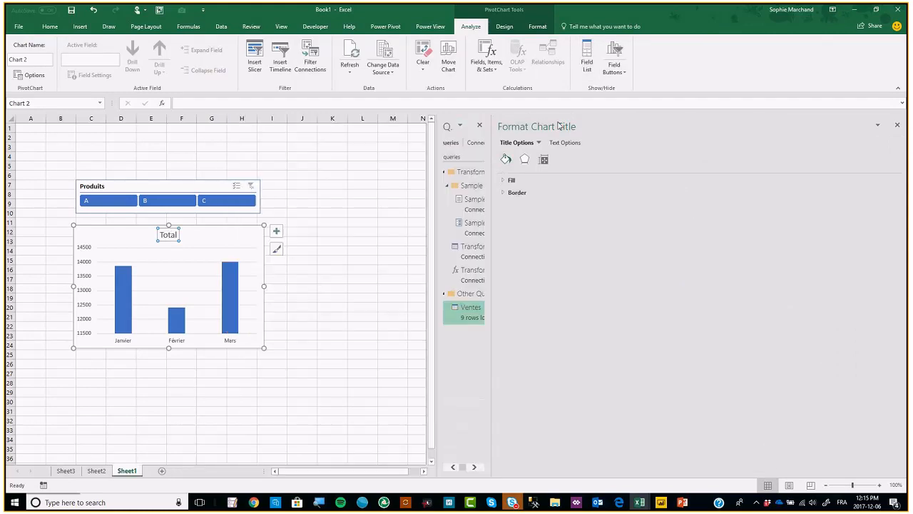
{"action": "left_click", "coordinate": [898, 124]}
{"action": "double_click", "coordinate": [171, 235]}
{"action": "type", "text": "Ventes"}
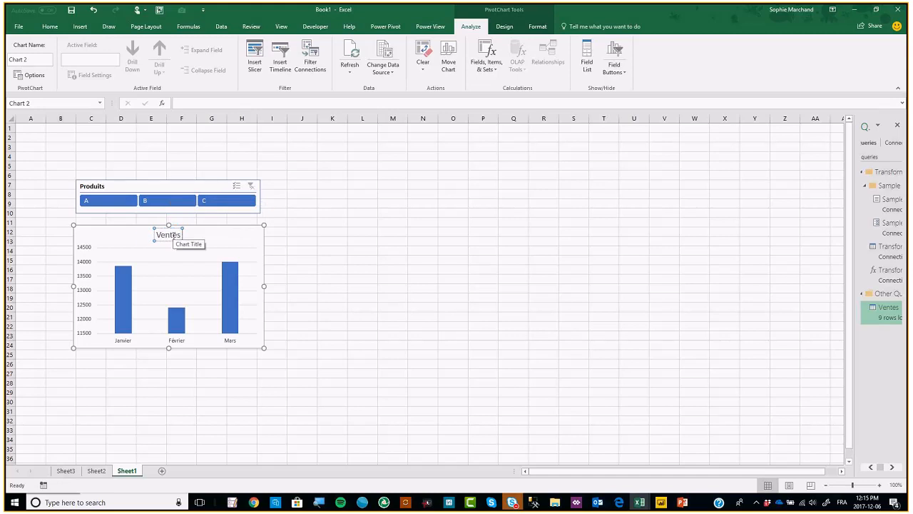
{"action": "type", "text": " mensuelles"}
{"action": "left_click", "coordinate": [363, 217]}
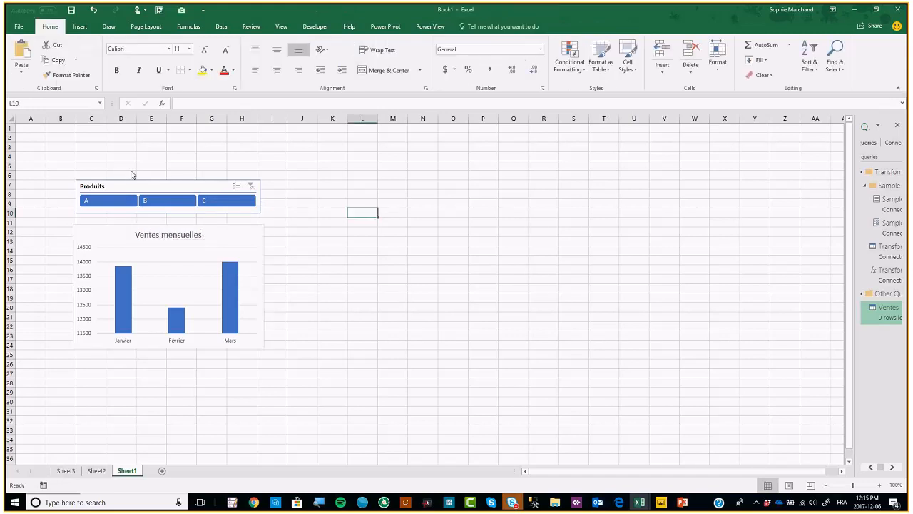
Step: Enter the heading TABLEAU DE BORD in merged and centred cells C4:H4, formatted bold at size 18
{"action": "left_click_drag", "start_coordinate": [98, 153], "coordinate": [250, 155]}
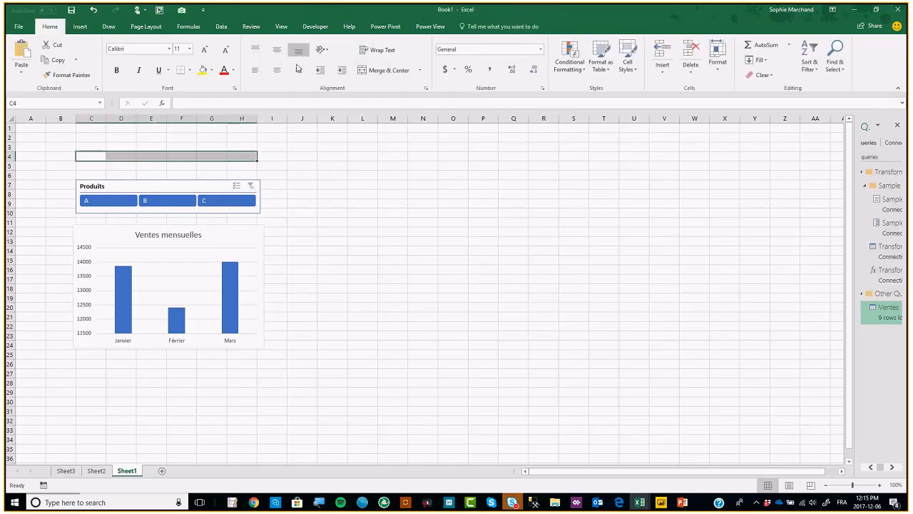
{"action": "type", "text": "TABLEAU DE BORD"}
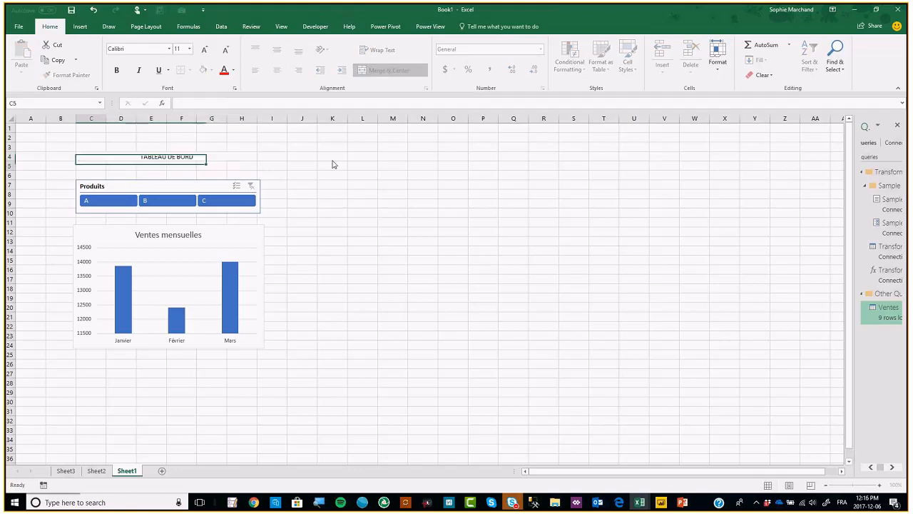
{"action": "key", "text": "ctrl+Return"}
{"action": "left_click", "coordinate": [119, 72]}
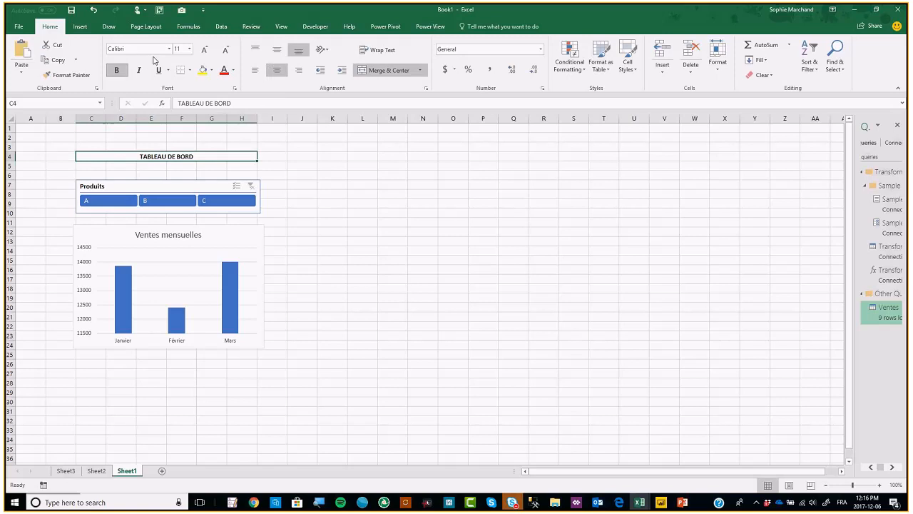
{"action": "left_click", "coordinate": [179, 48]}
{"action": "type", "text": "18"}
{"action": "key", "text": "Return"}
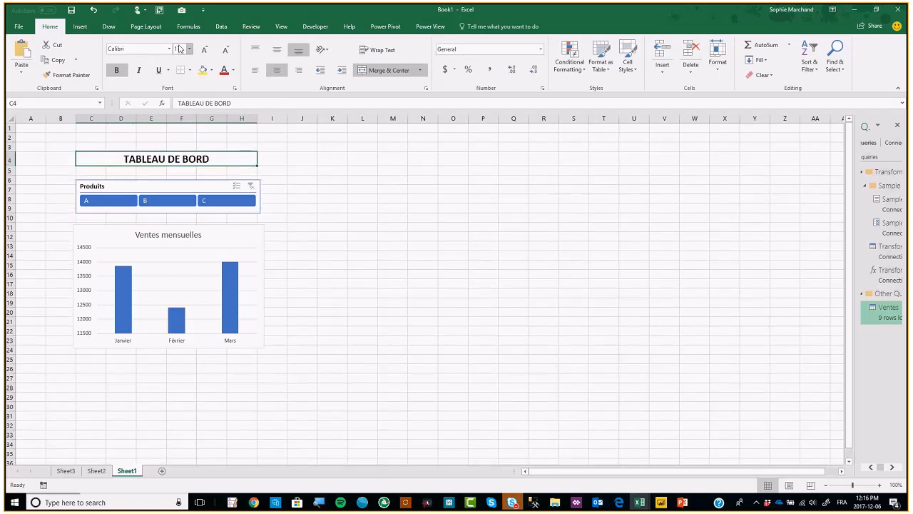
{"action": "left_click", "coordinate": [363, 264]}
Step: Test the Produits slicer by filtering the chart to single products A, B and C, and clear the filter
{"action": "left_click", "coordinate": [227, 206]}
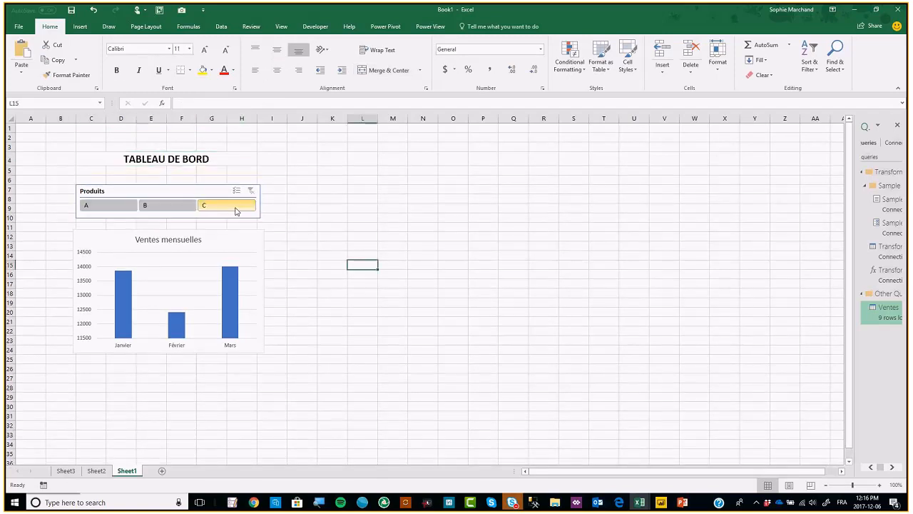
{"action": "left_click", "coordinate": [130, 206]}
{"action": "left_click", "coordinate": [158, 205]}
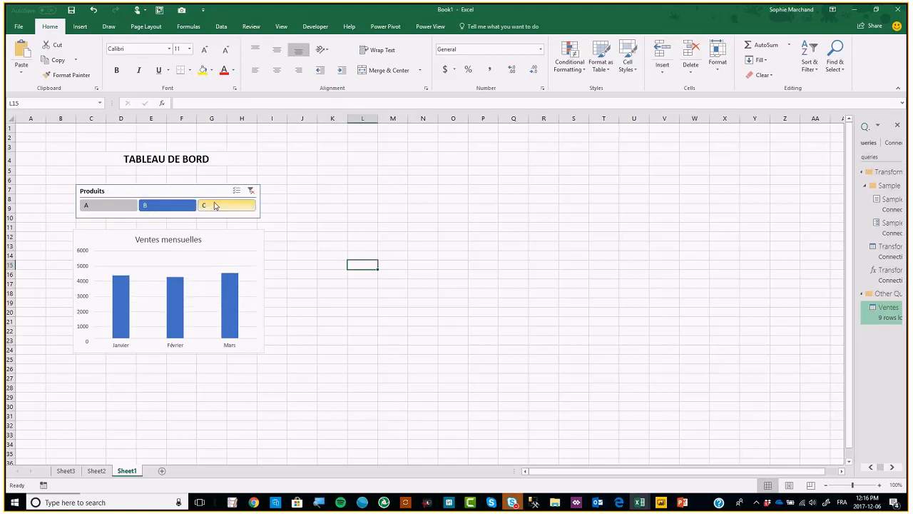
{"action": "left_click", "coordinate": [214, 205]}
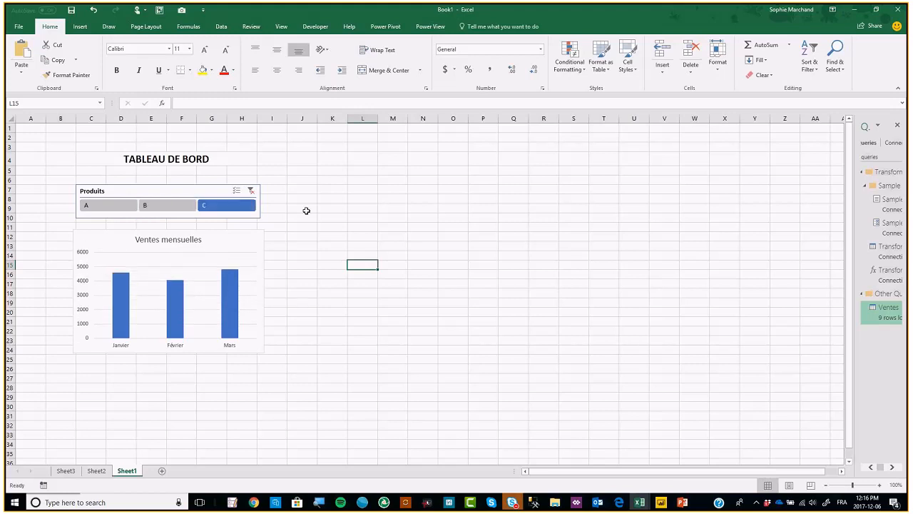
{"action": "left_click", "coordinate": [251, 191]}
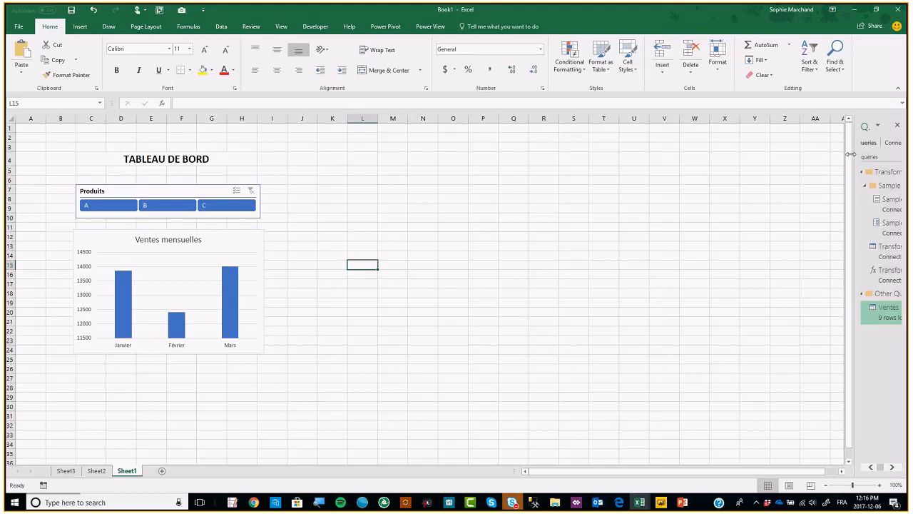
Step: Switch to File Explorer and move the Avril CSV file from the PQDemo folder into its Ventes subfolder
{"action": "left_click_drag", "start_coordinate": [853, 153], "coordinate": [757, 154]}
{"action": "left_click", "coordinate": [555, 502]}
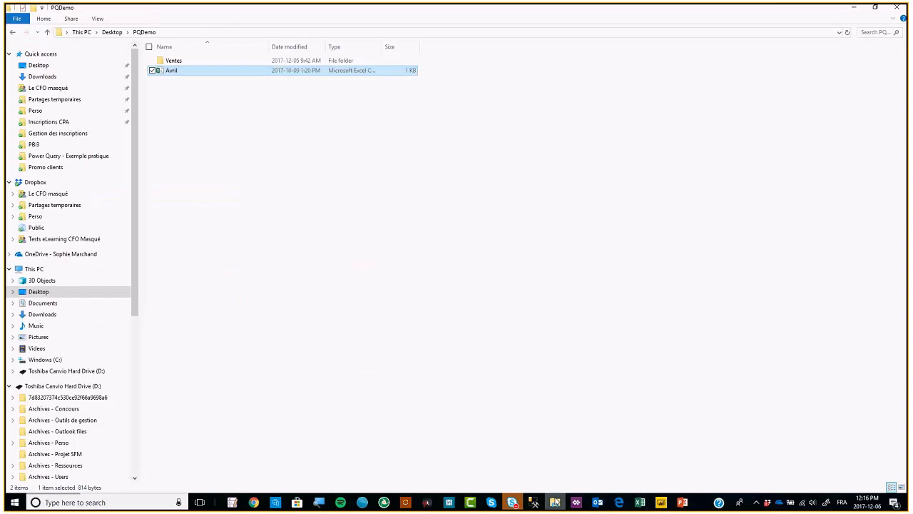
{"action": "right_click", "coordinate": [173, 73]}
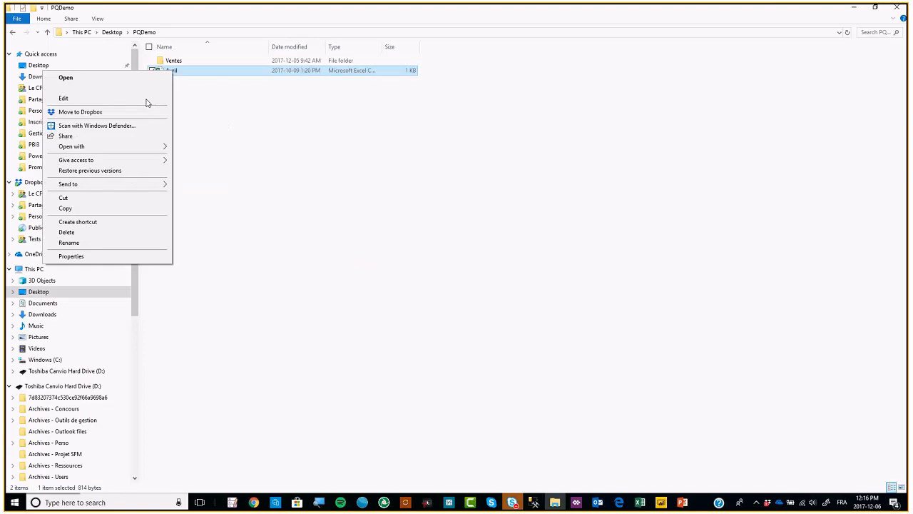
{"action": "left_click", "coordinate": [127, 199]}
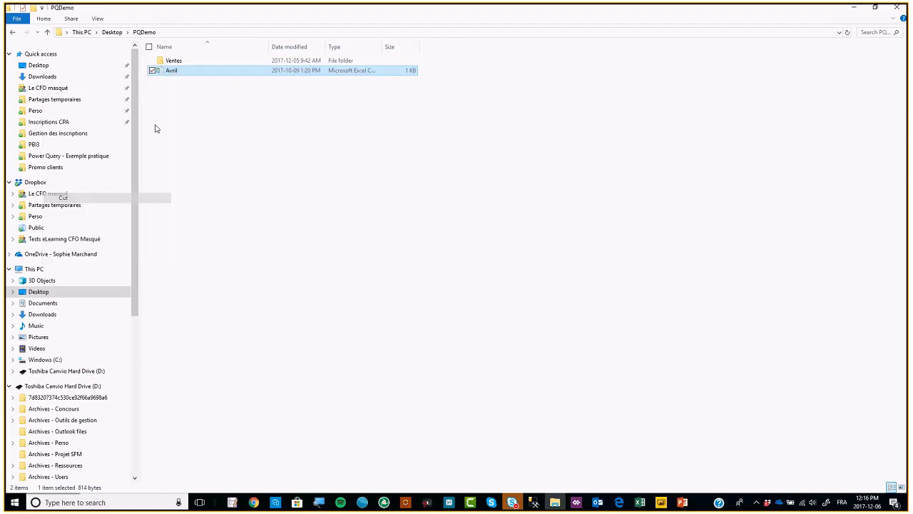
{"action": "double_click", "coordinate": [174, 61]}
{"action": "right_click", "coordinate": [175, 113]}
{"action": "left_click", "coordinate": [138, 178]}
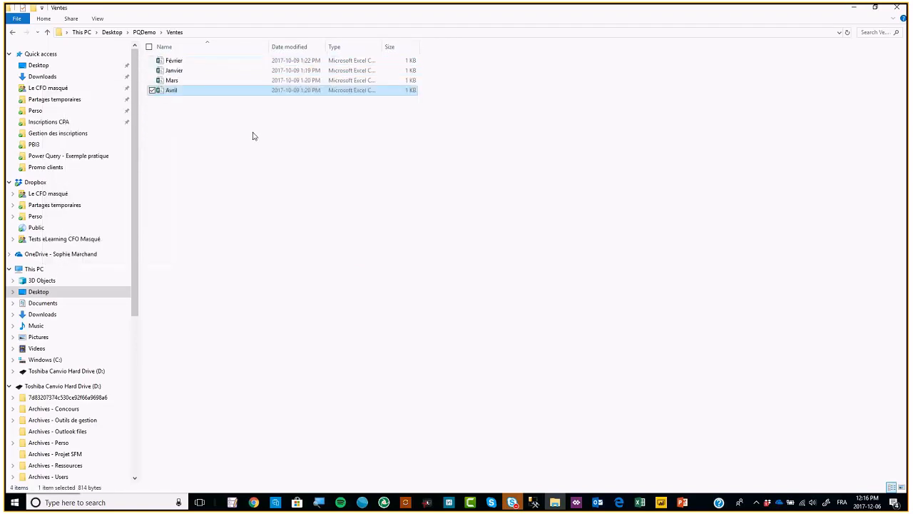
Step: Switch back to the Excel workbook, refresh the Ventes query and the PivotTable on Sheet3, and return to the dashboard on Sheet1
{"action": "mouse_move", "coordinate": [644, 504]}
{"action": "left_click", "coordinate": [684, 467]}
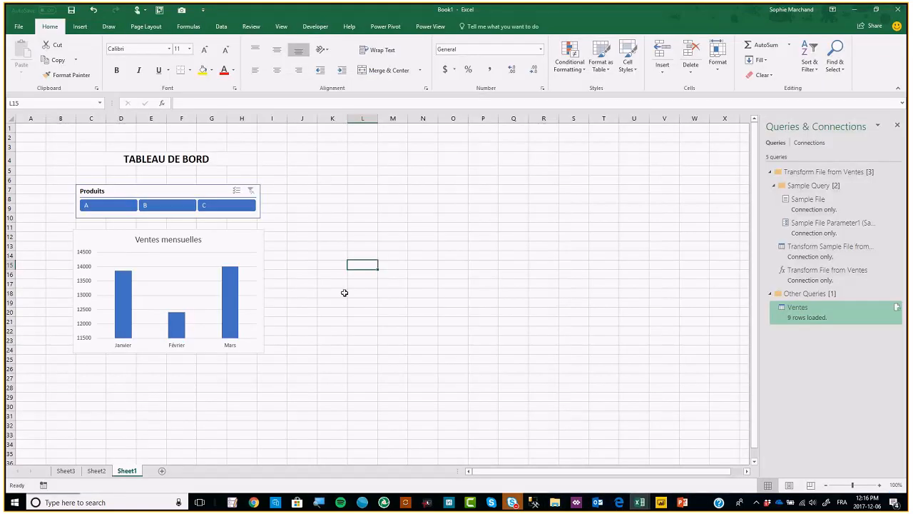
{"action": "left_click", "coordinate": [896, 308]}
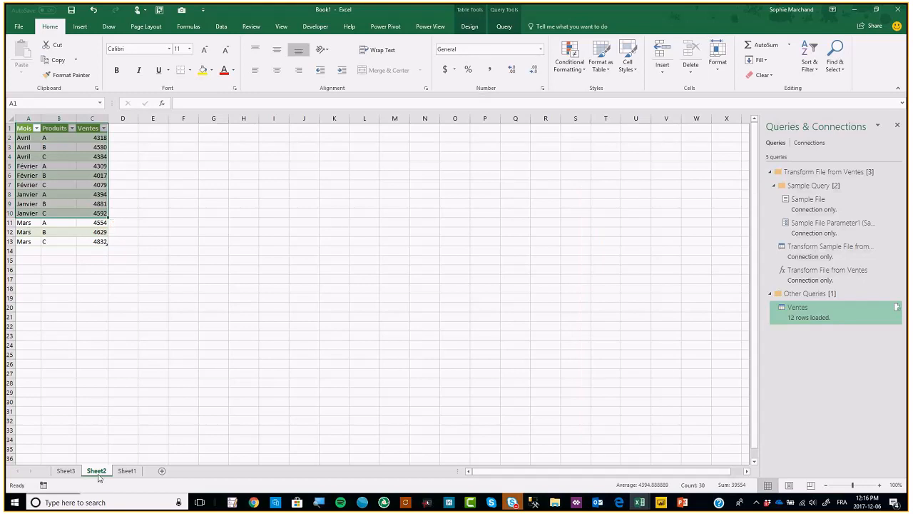
{"action": "left_click", "coordinate": [65, 470]}
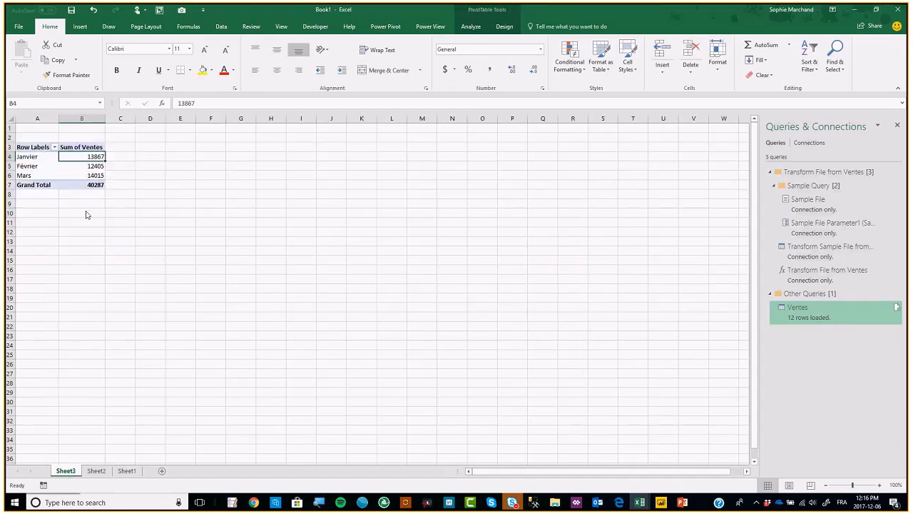
{"action": "left_click", "coordinate": [467, 29]}
{"action": "left_click", "coordinate": [432, 57]}
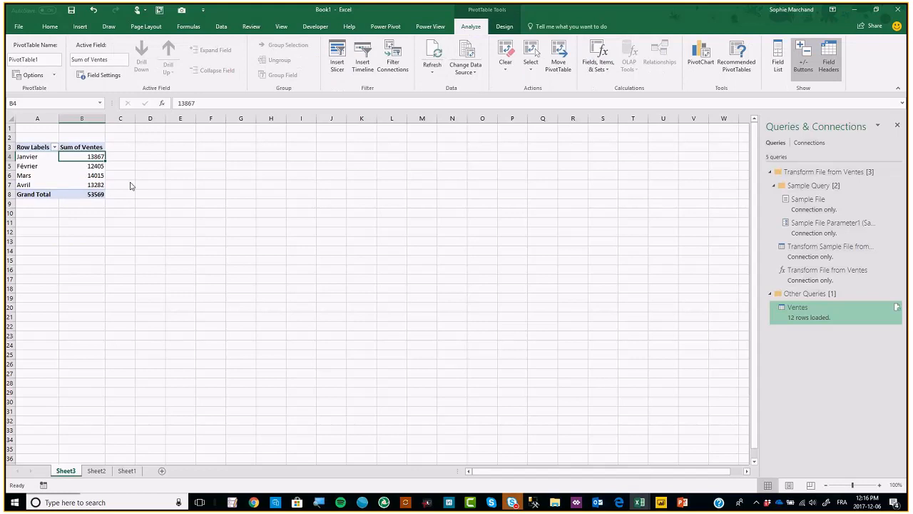
{"action": "left_click", "coordinate": [128, 470]}
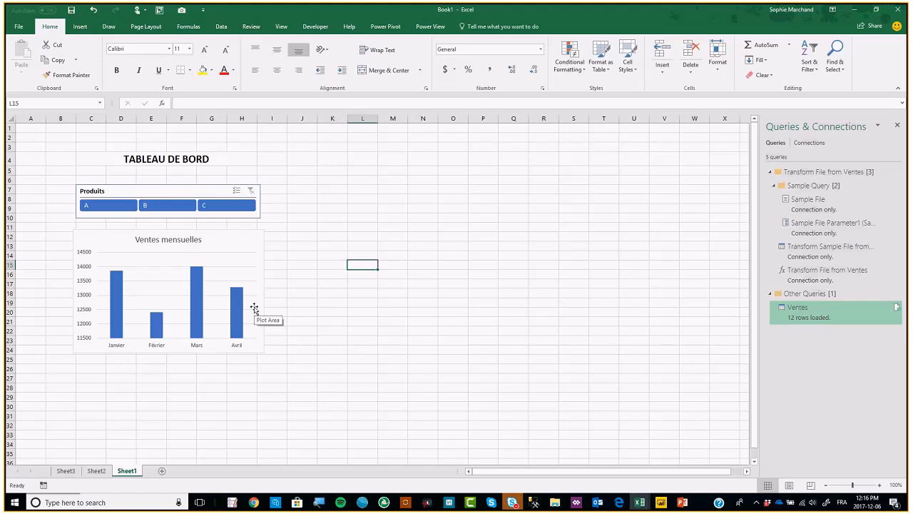
{"action": "mouse_move", "coordinate": [787, 310]}
{"action": "left_click", "coordinate": [681, 503]}
{"action": "left_click", "coordinate": [422, 301]}
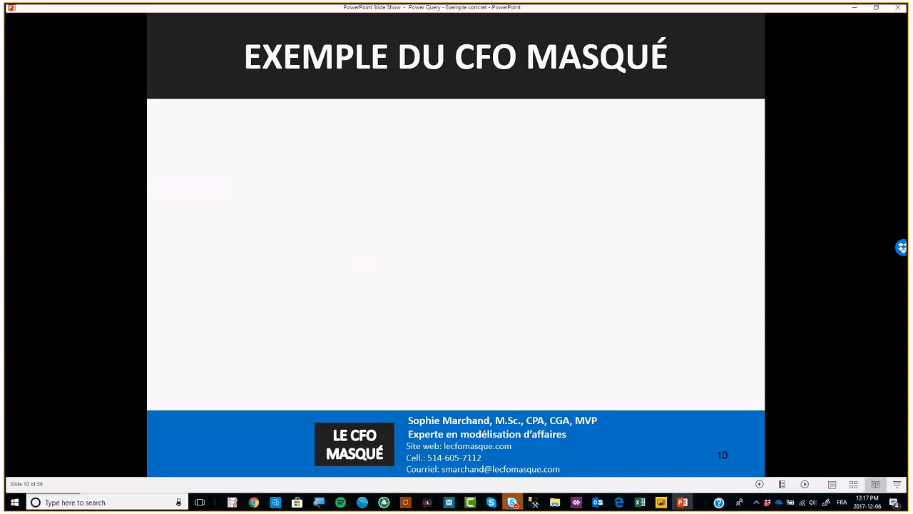
{"action": "key", "text": "Right"}
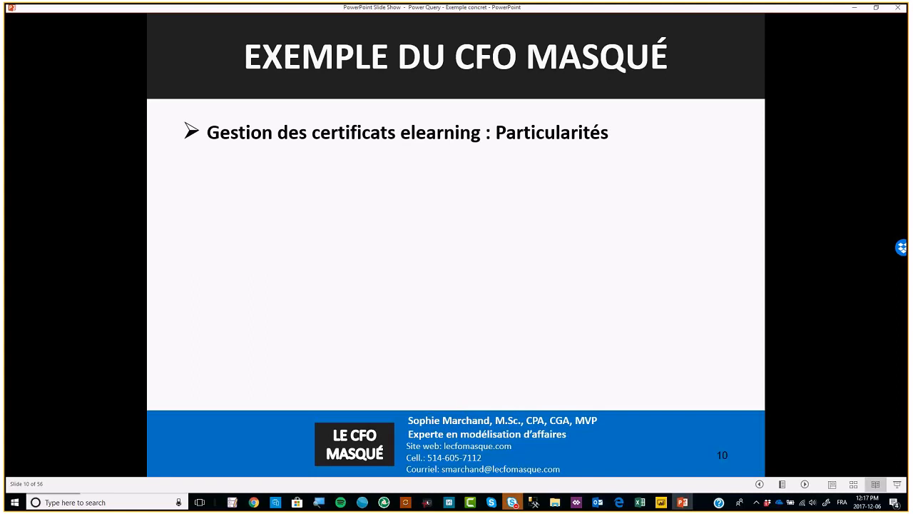
{"action": "key", "text": "Right"}
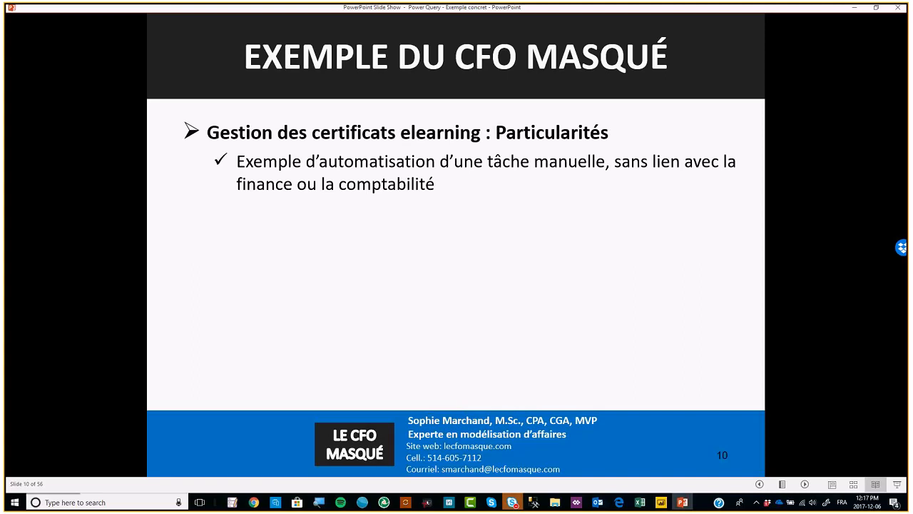
{"action": "key", "text": "Right"}
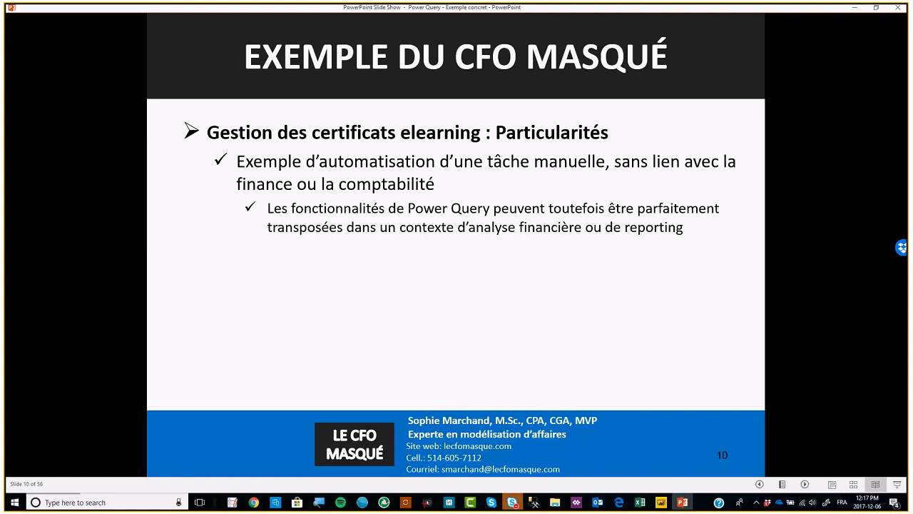